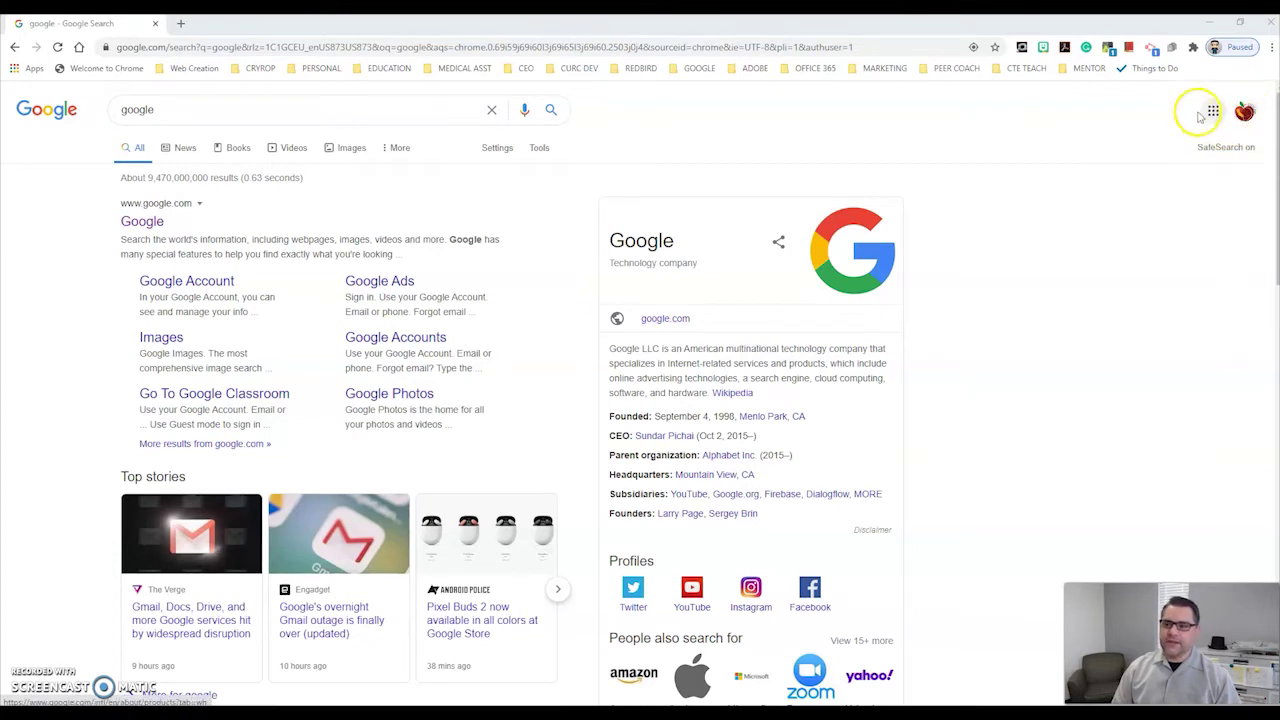
- Switch to Google Sites and create a new blank site
click(1213, 111)
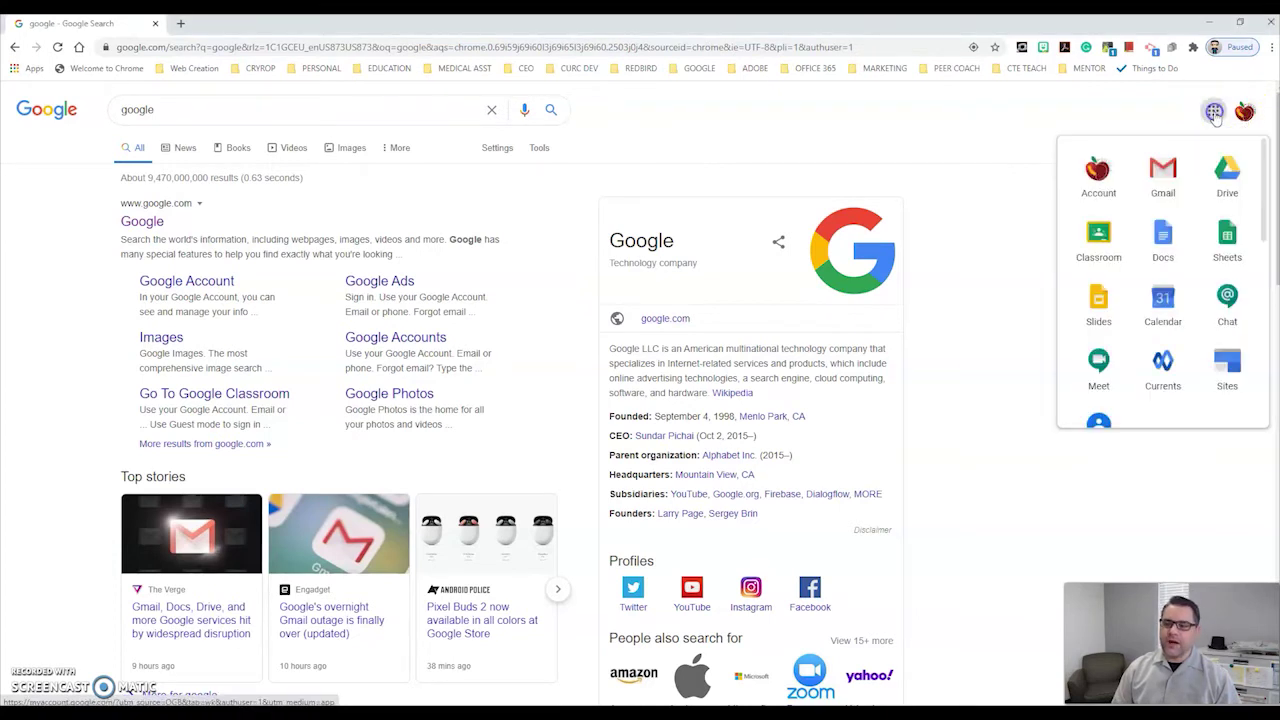
click(1228, 370)
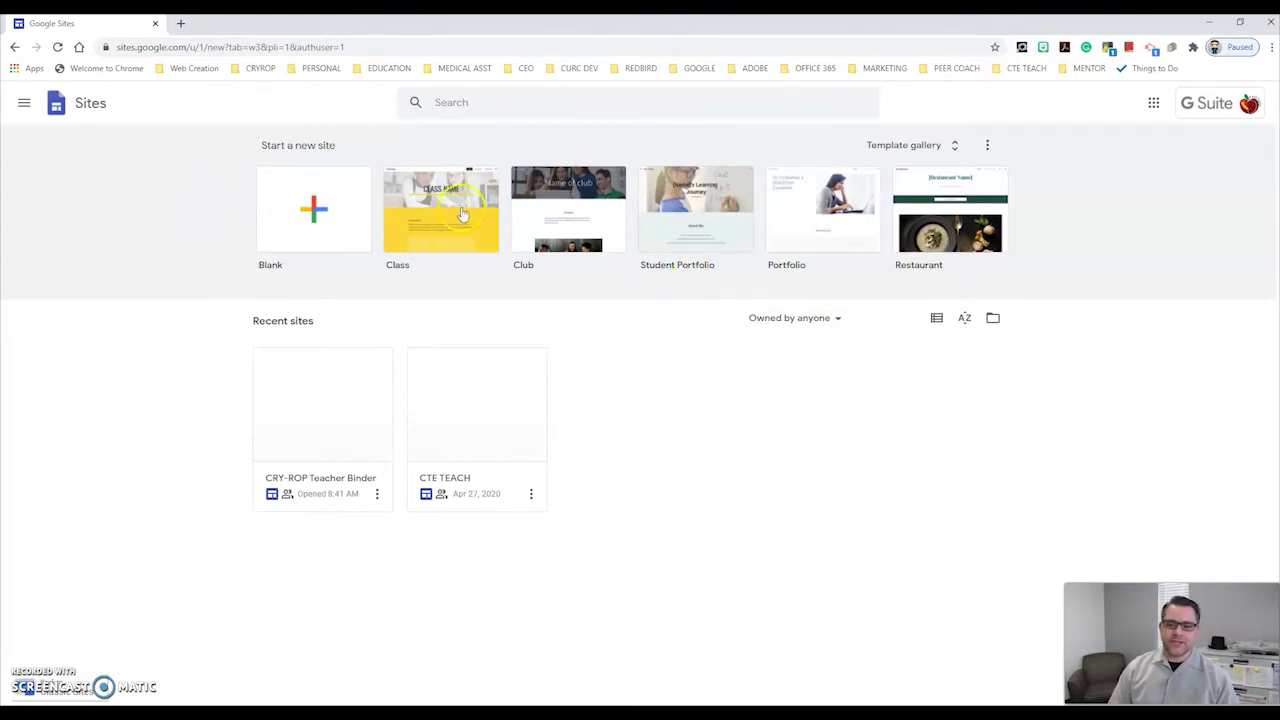
click(312, 210)
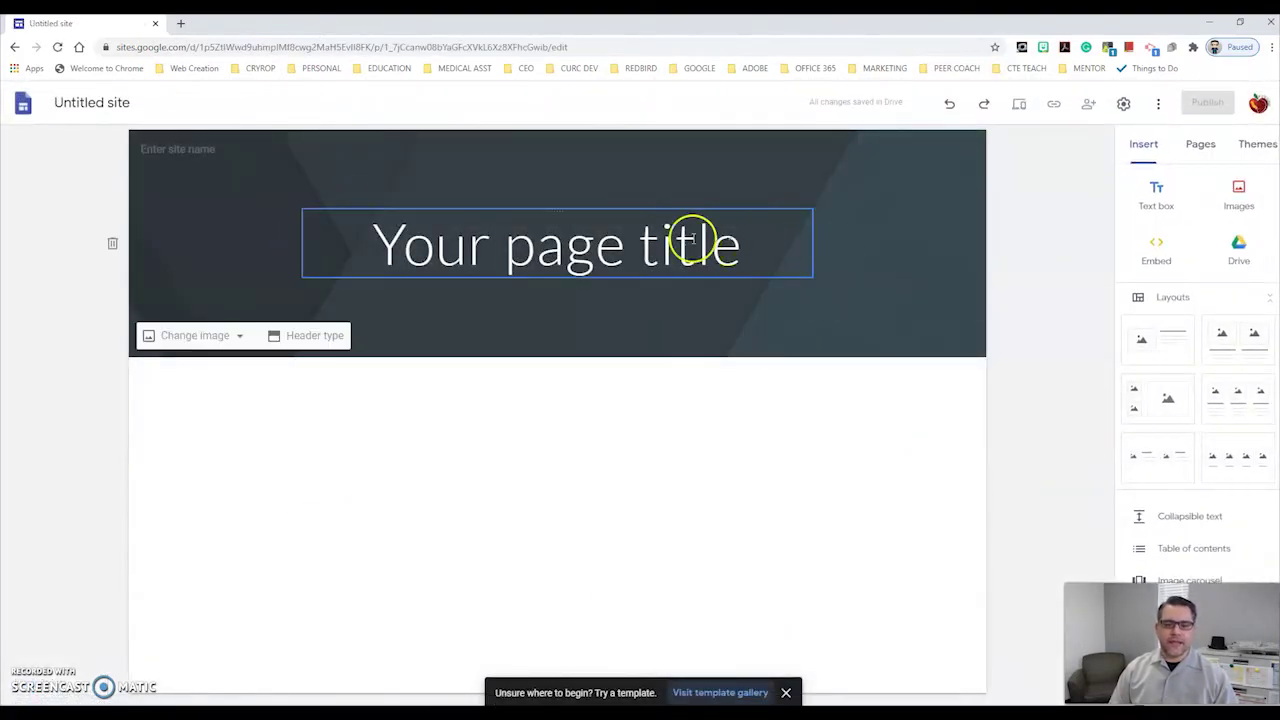
- Replace the placeholder page title in the header with "CTE Google Test"
click(724, 244)
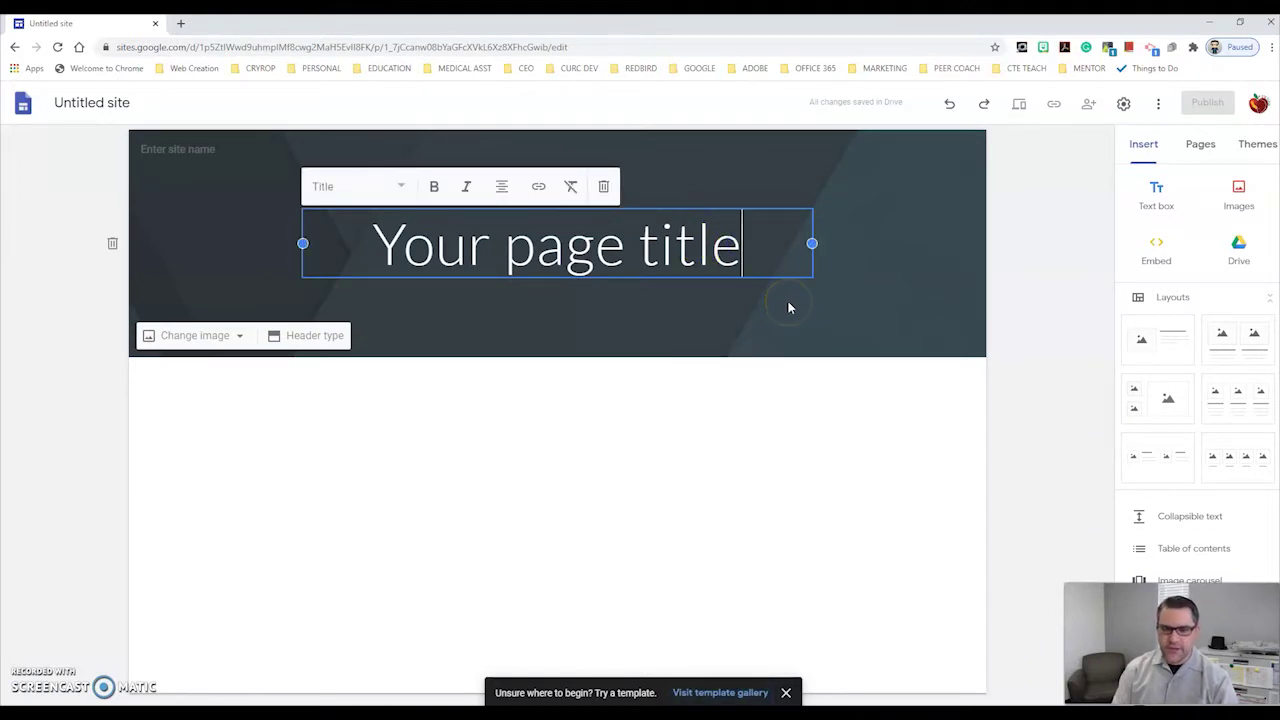
key(ctrl+a)
text(CTE)
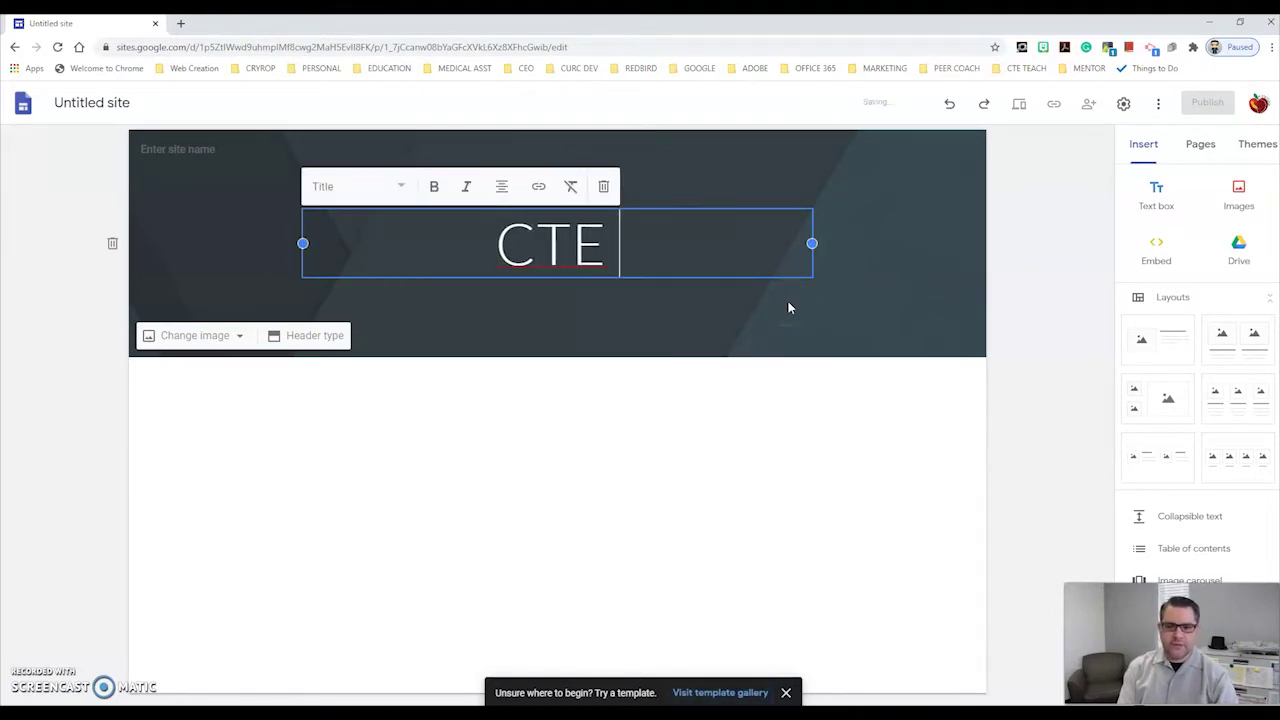
text( Googl)
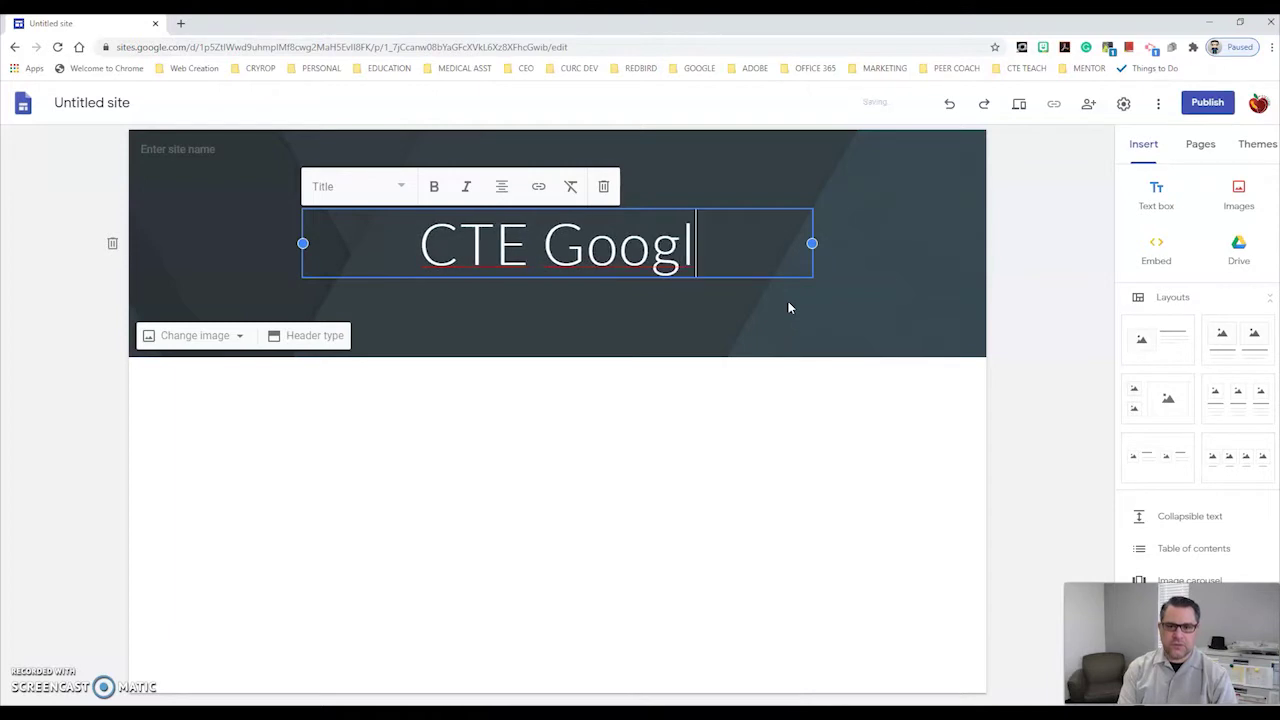
text(e TEst)
key(BackSpace)
key(BackSpace)
key(BackSpace)
text(est)
click(1020, 320)
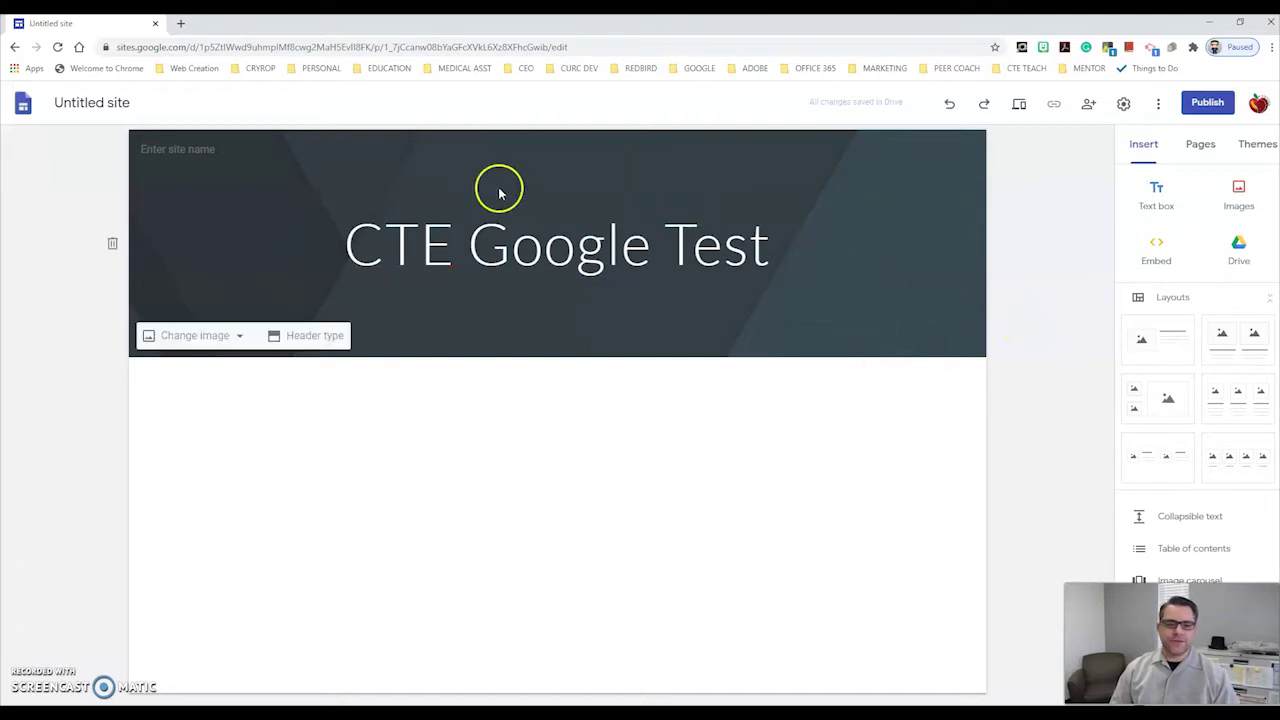
- Change the header background to the blurred turquoise seascape from the image gallery
click(241, 337)
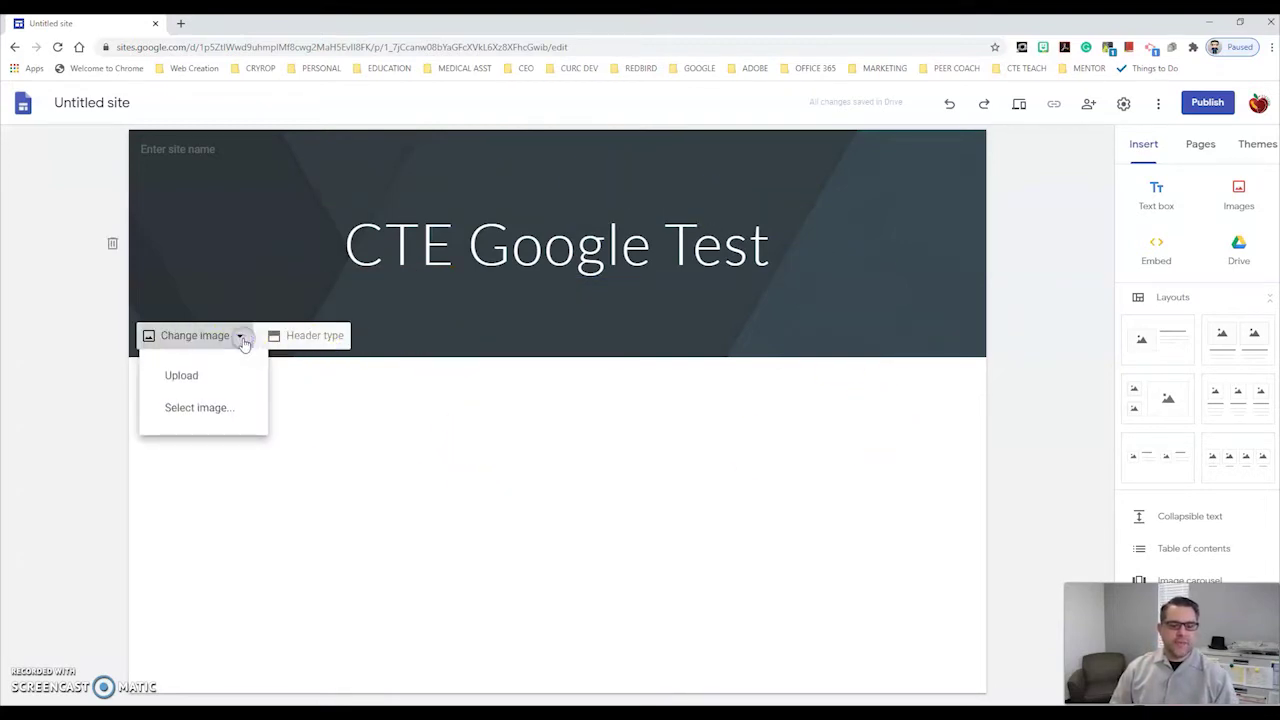
click(208, 412)
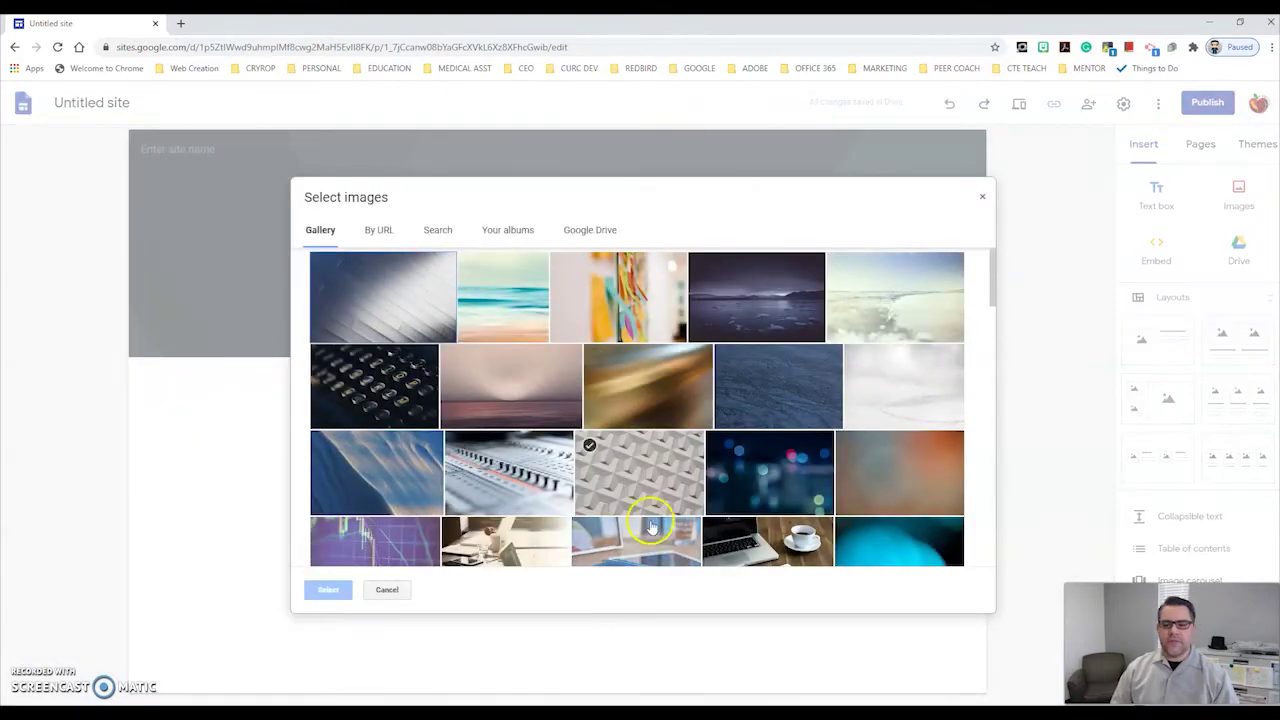
scroll(657, 508, down, 10)
scroll(665, 512, down, 10)
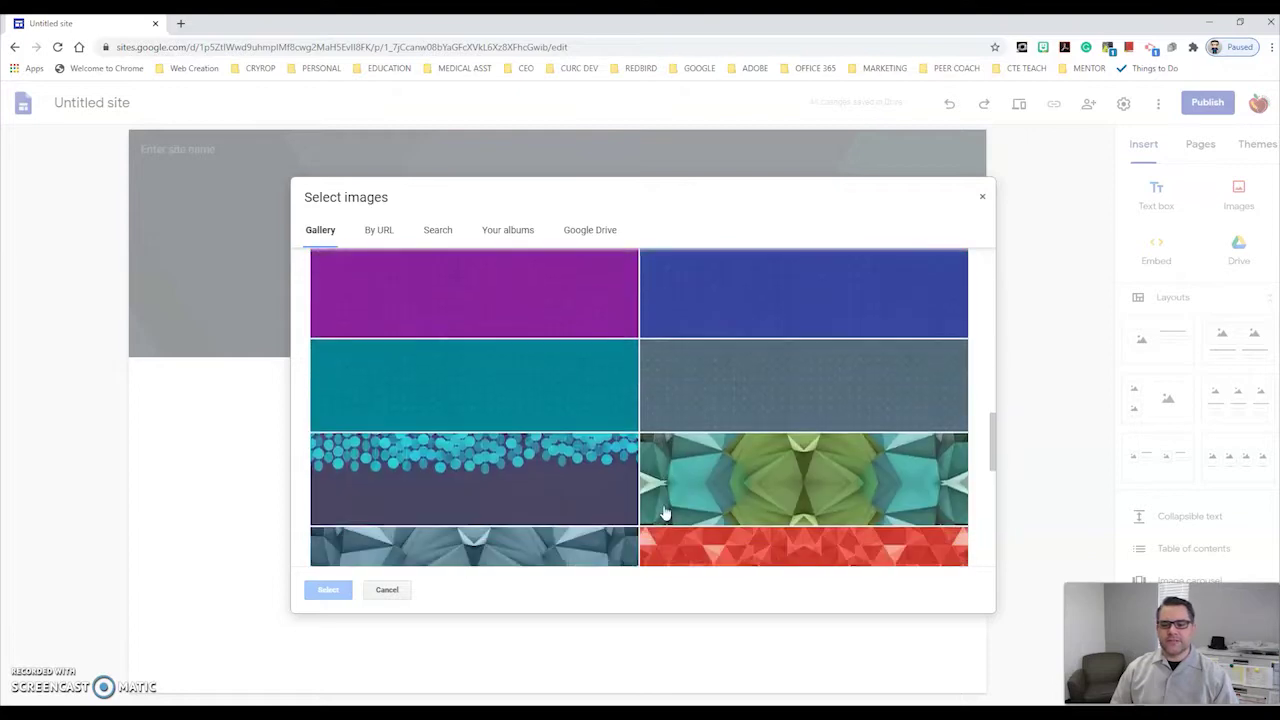
scroll(662, 516, down, 5)
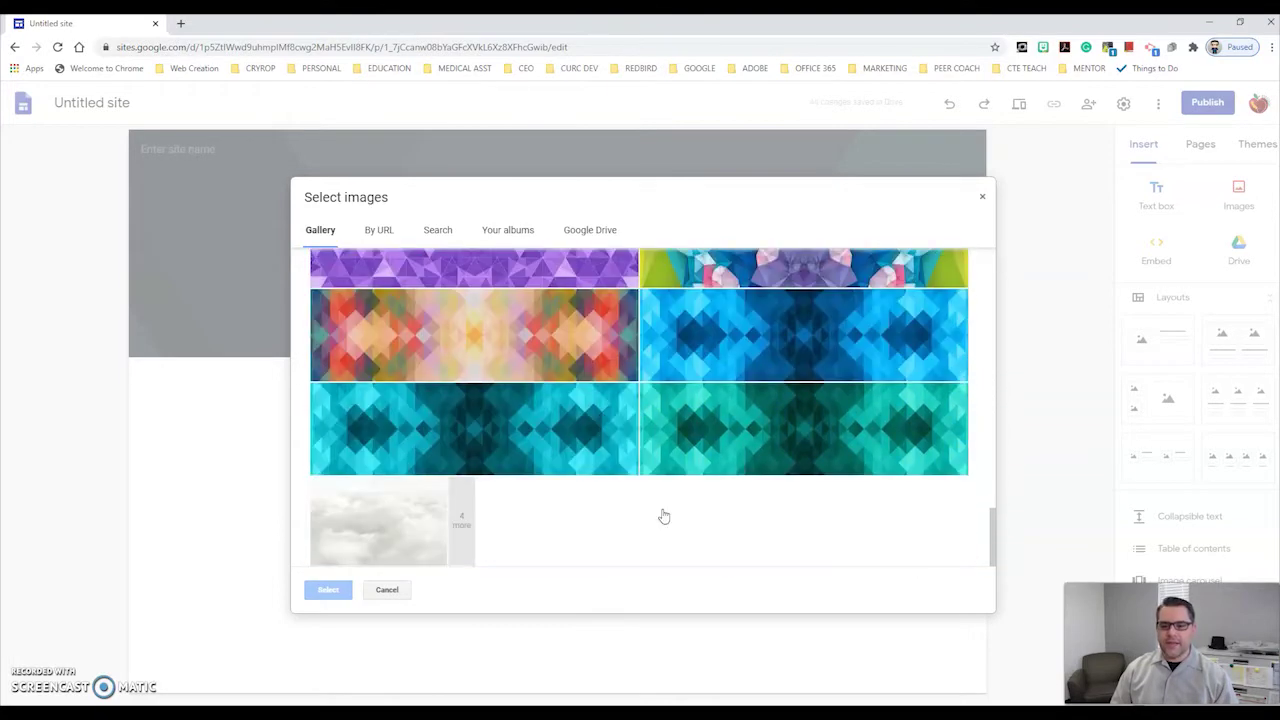
scroll(663, 516, up, 15)
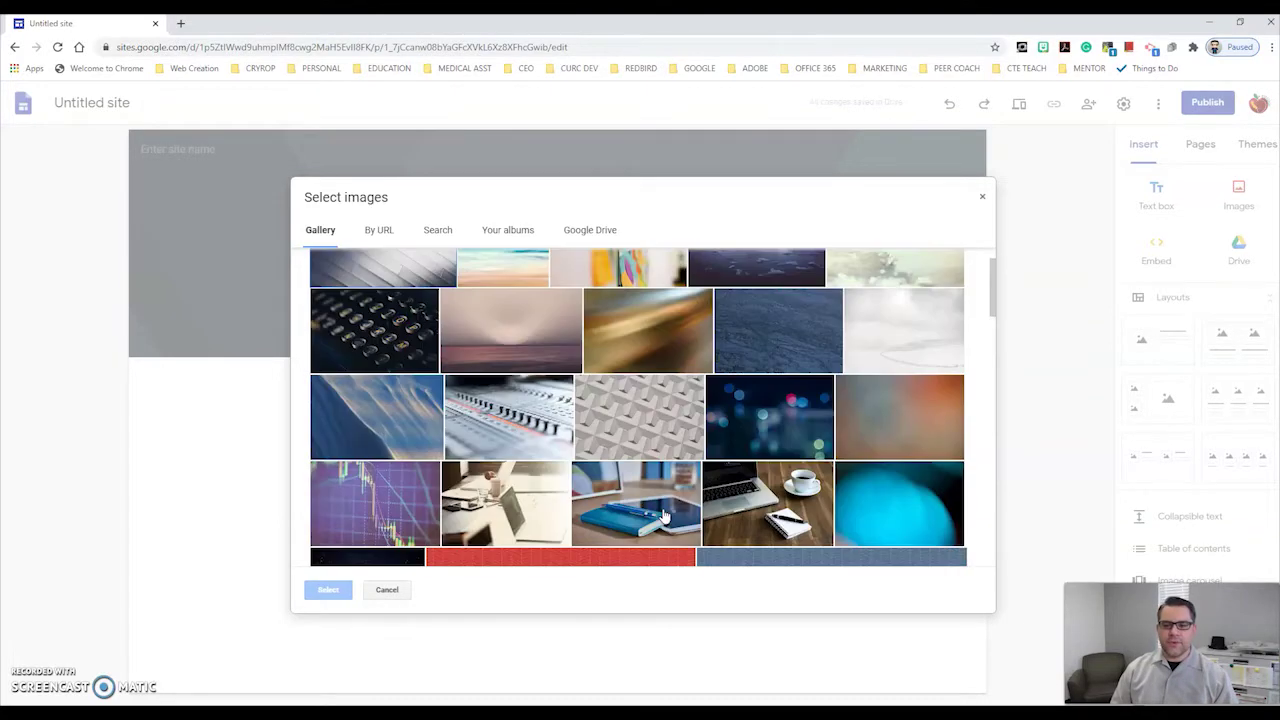
scroll(665, 512, up, 2)
click(752, 292)
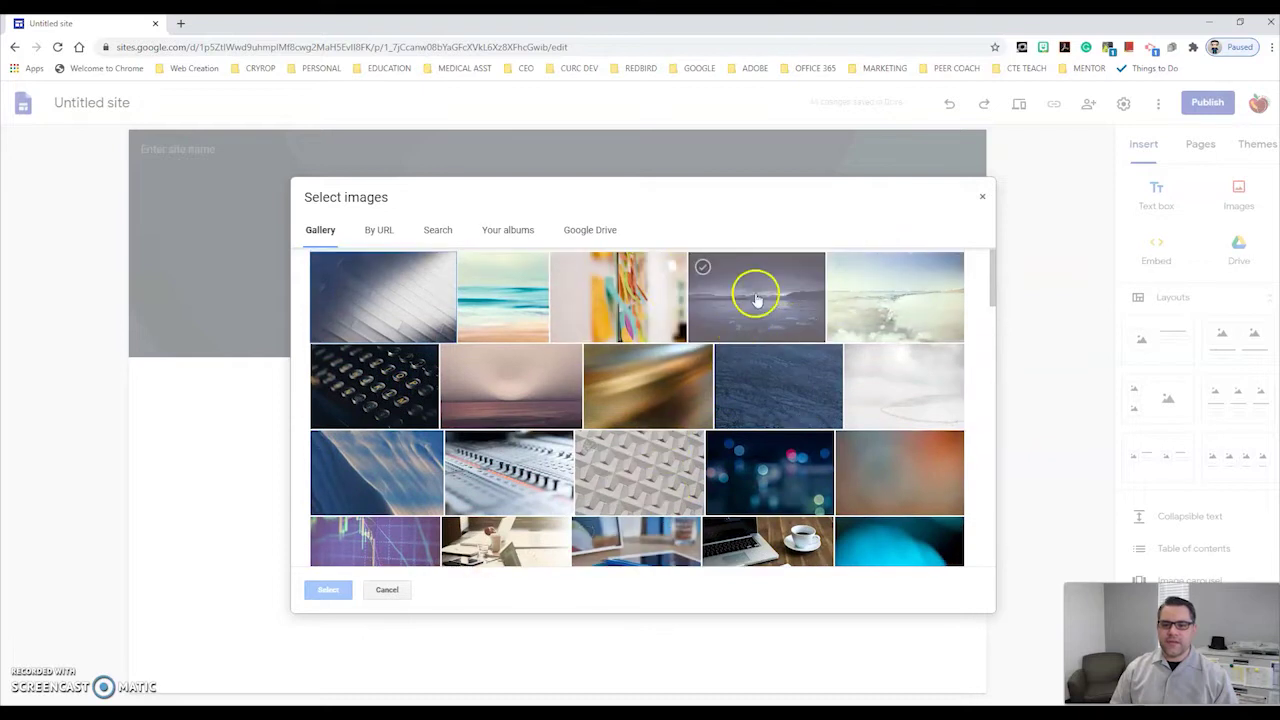
click(503, 292)
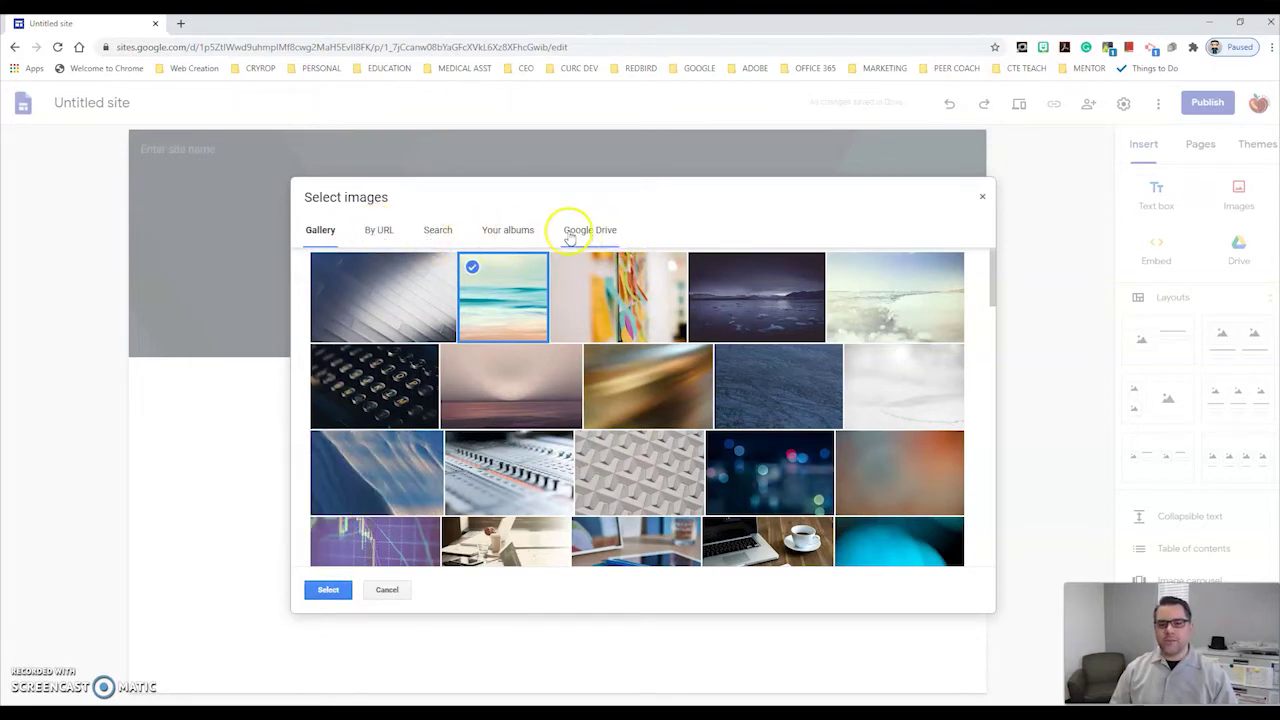
click(328, 589)
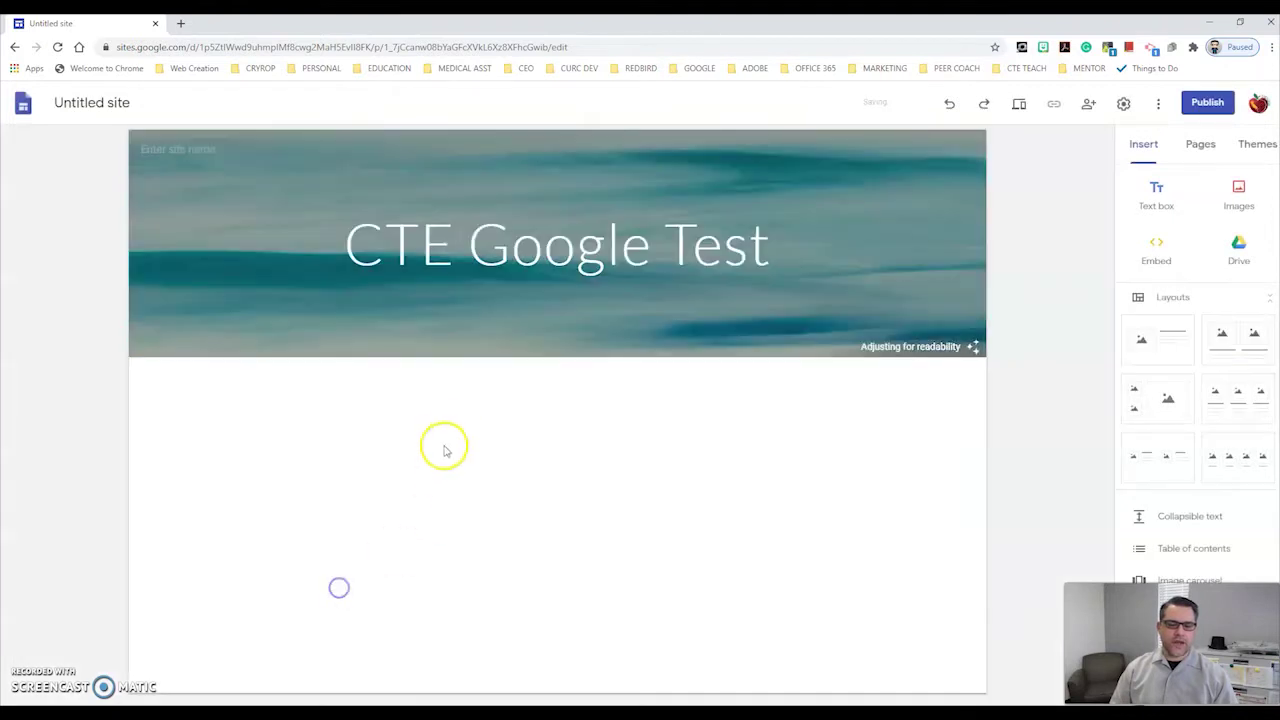
- Insert the layout with three image placeholders and captions in a row below the header
mouse_move(786, 189)
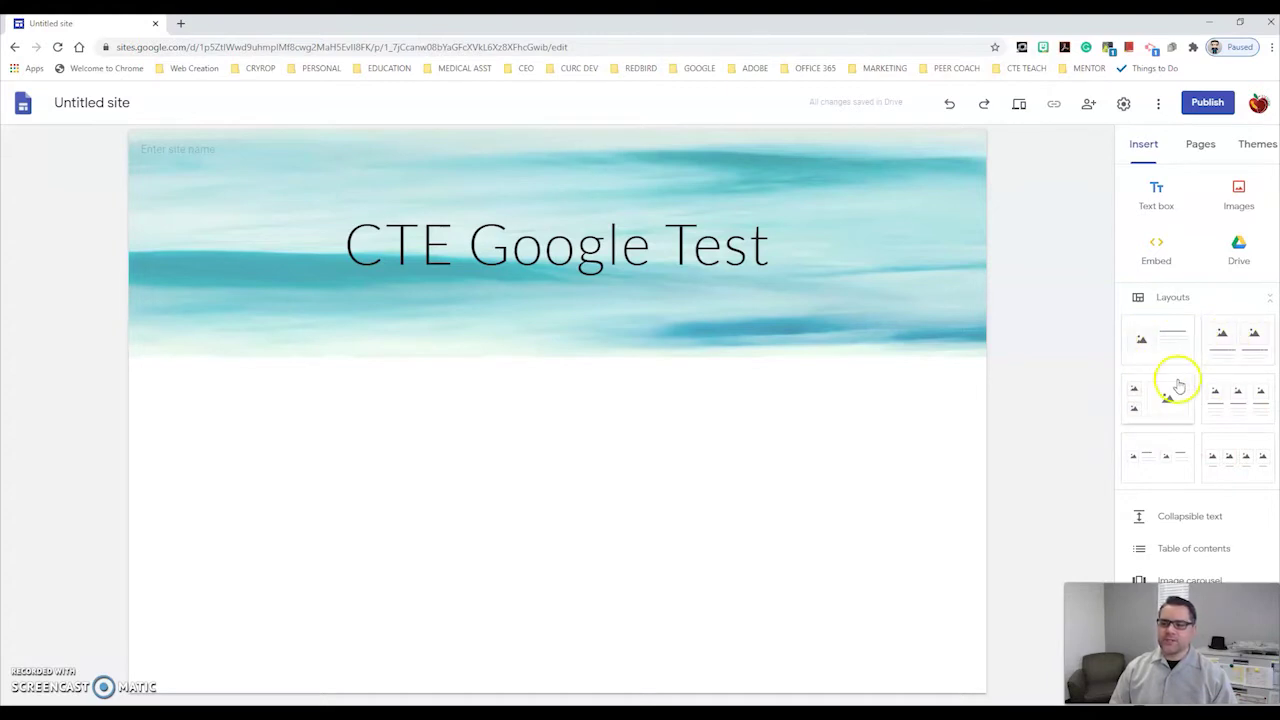
click(1236, 396)
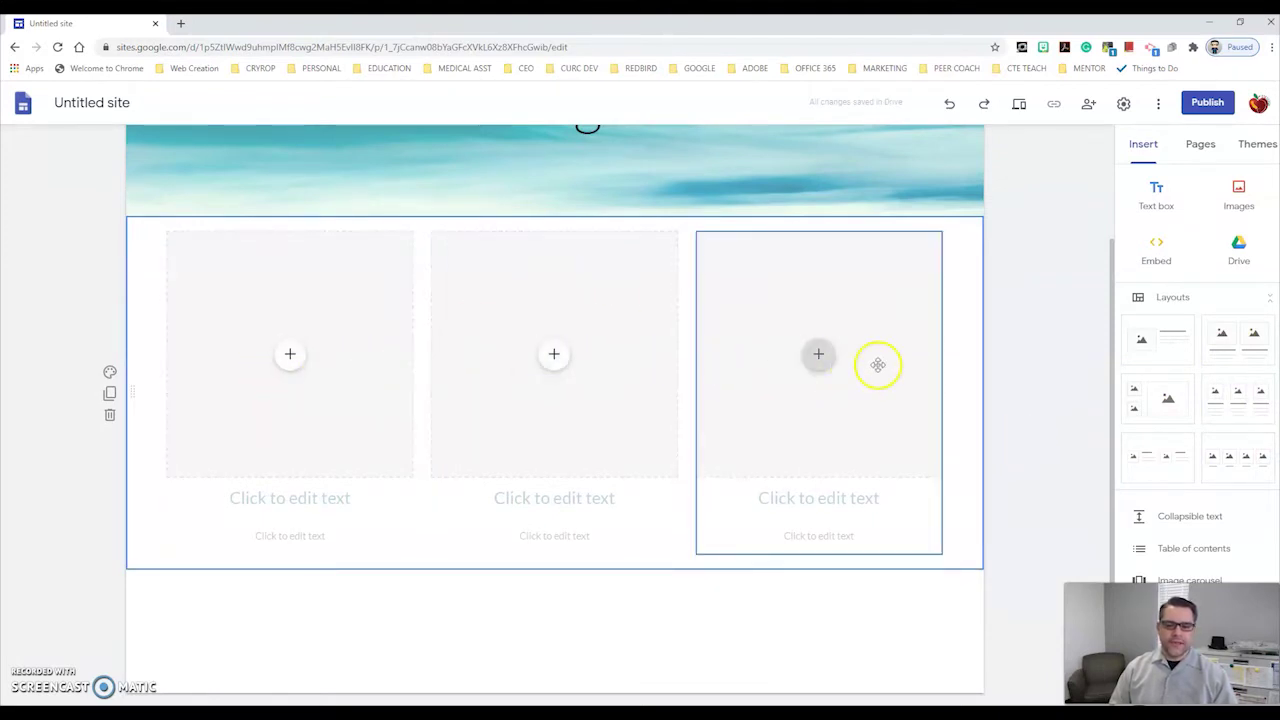
- Run a Google image search for "Fish" and insert the blue-and-orange patterned fish photo into the first column's image placeholder
click(290, 354)
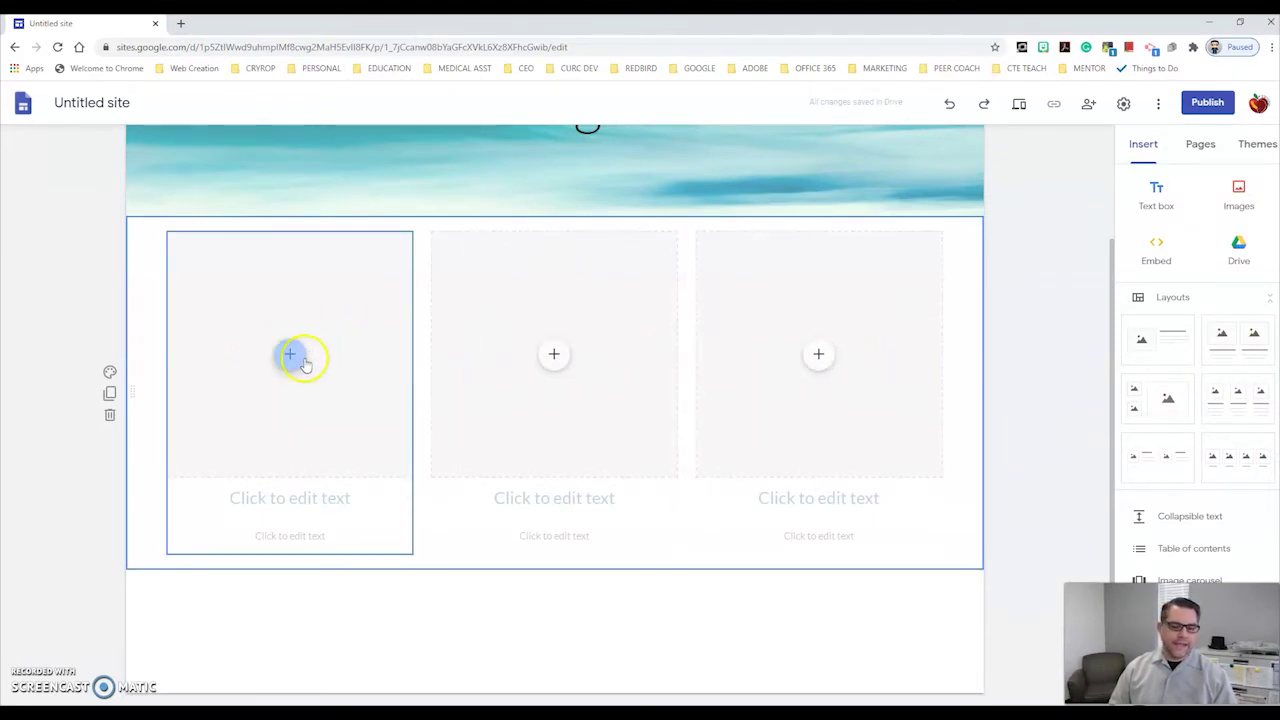
scroll(303, 364, up, 2)
scroll(323, 363, down, 1)
click(291, 429)
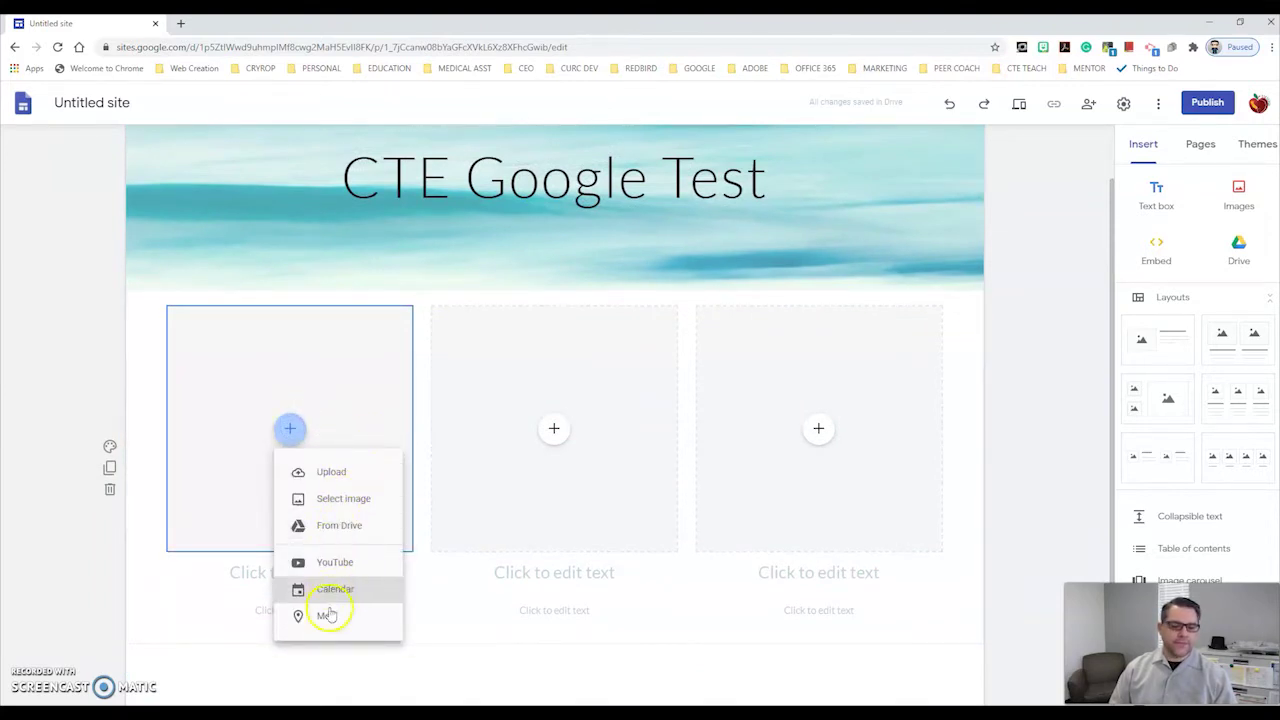
click(340, 500)
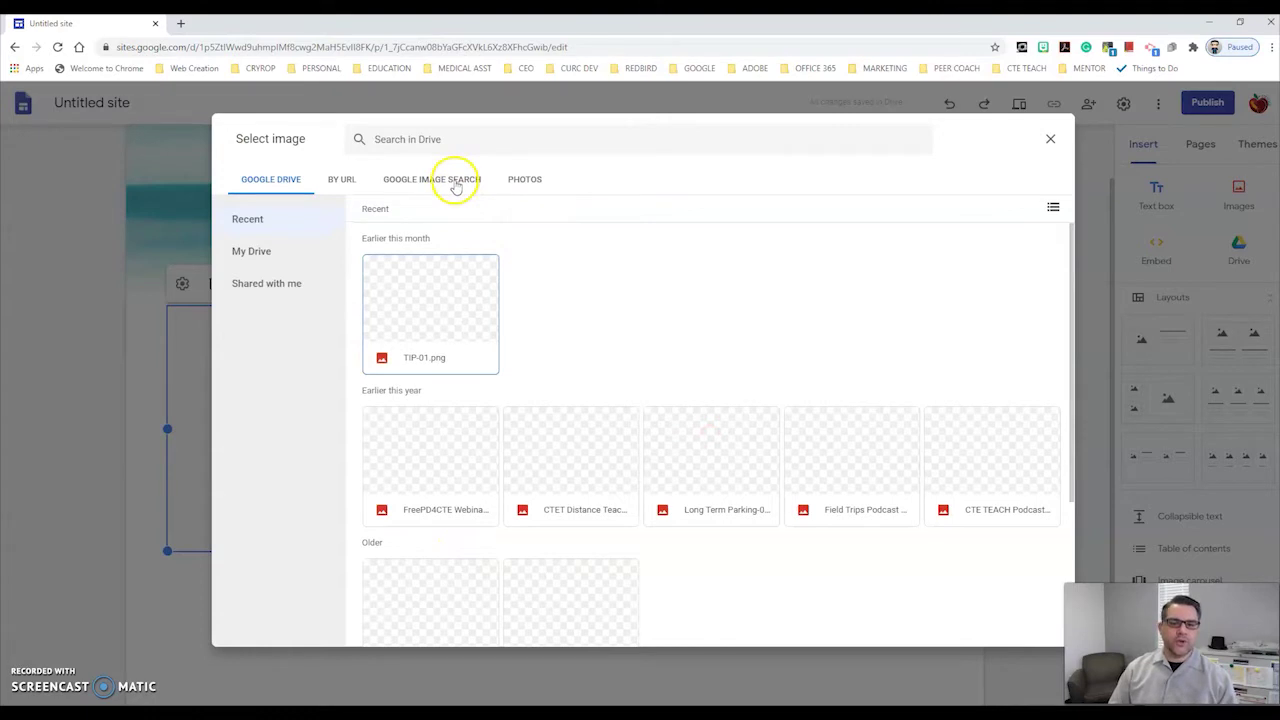
click(456, 186)
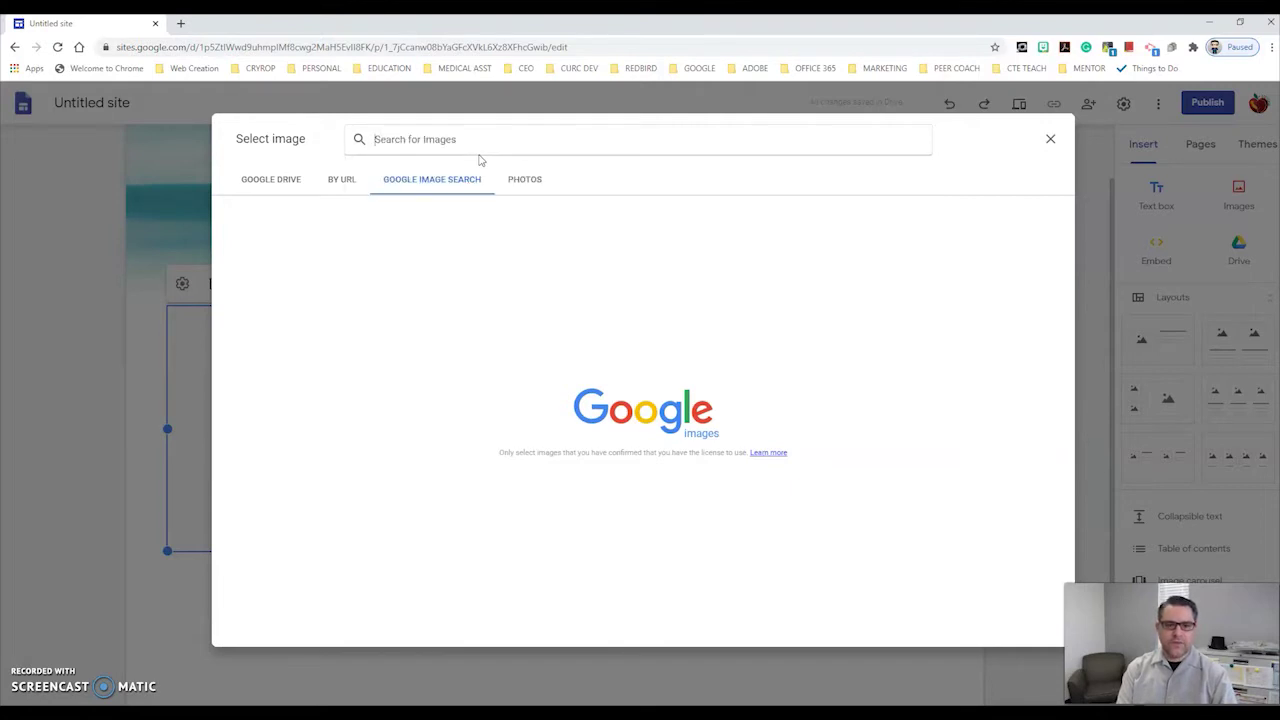
text(Fish)
key(Return)
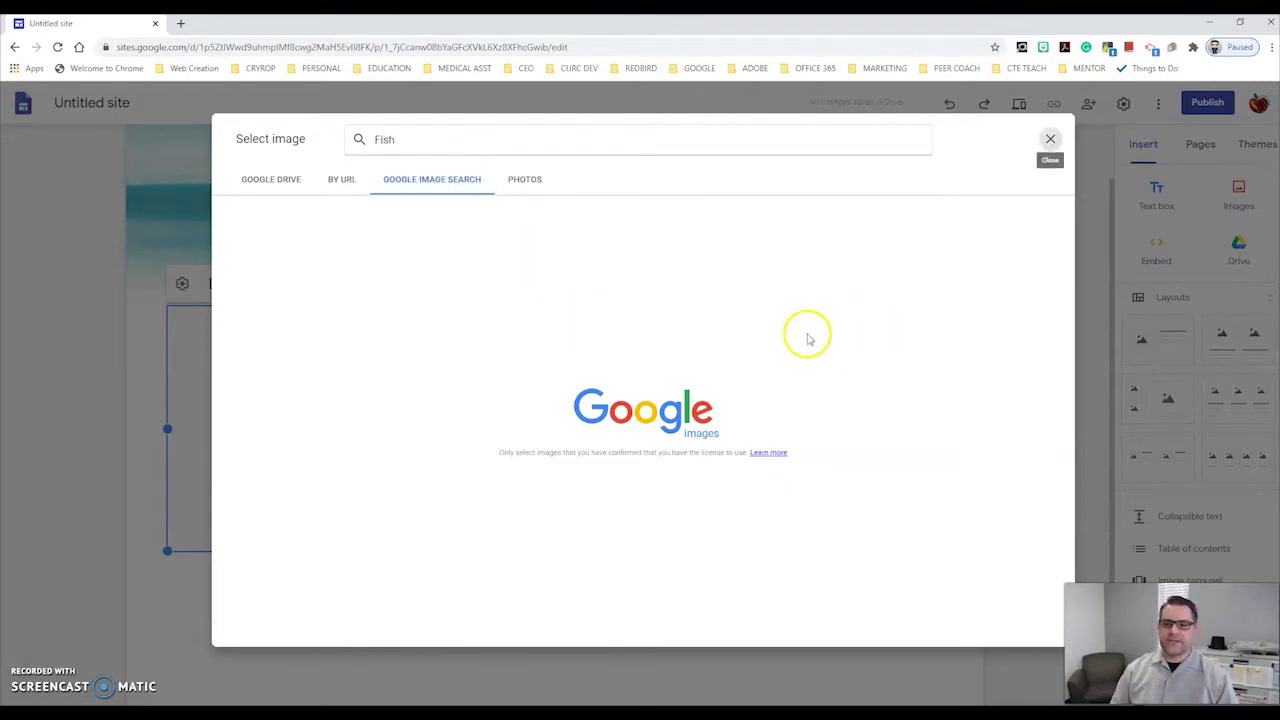
click(463, 138)
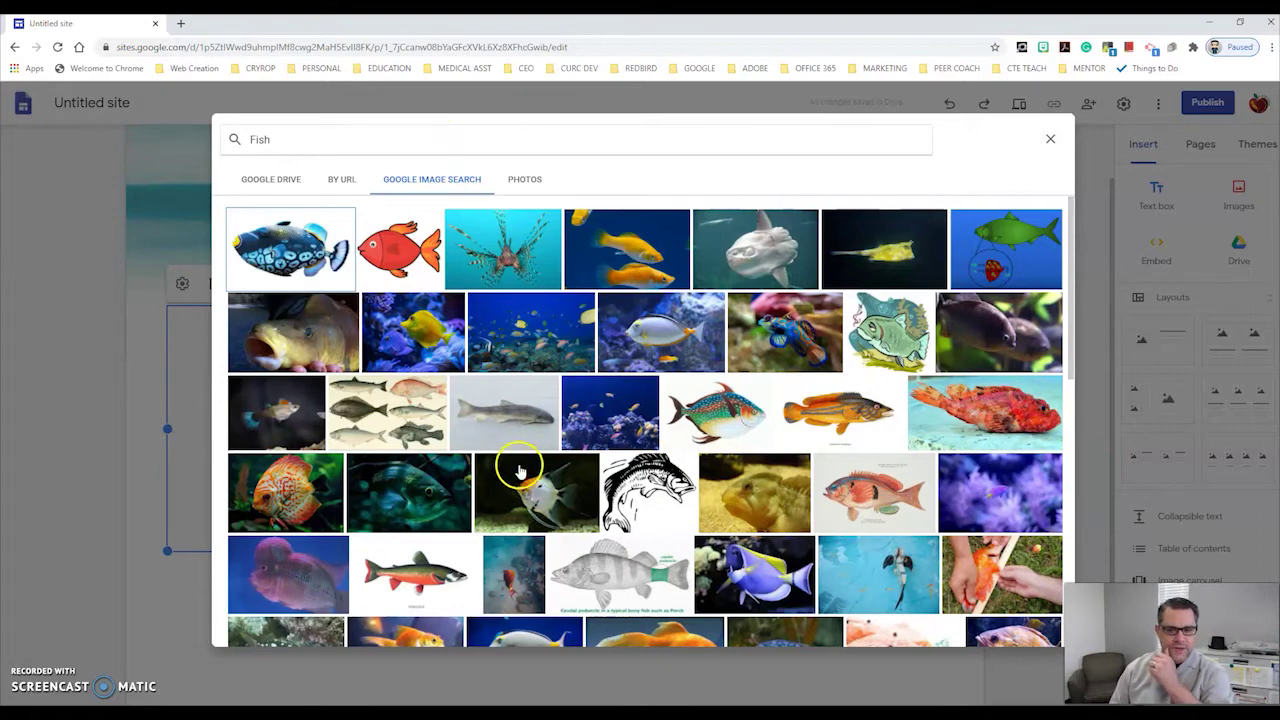
click(783, 335)
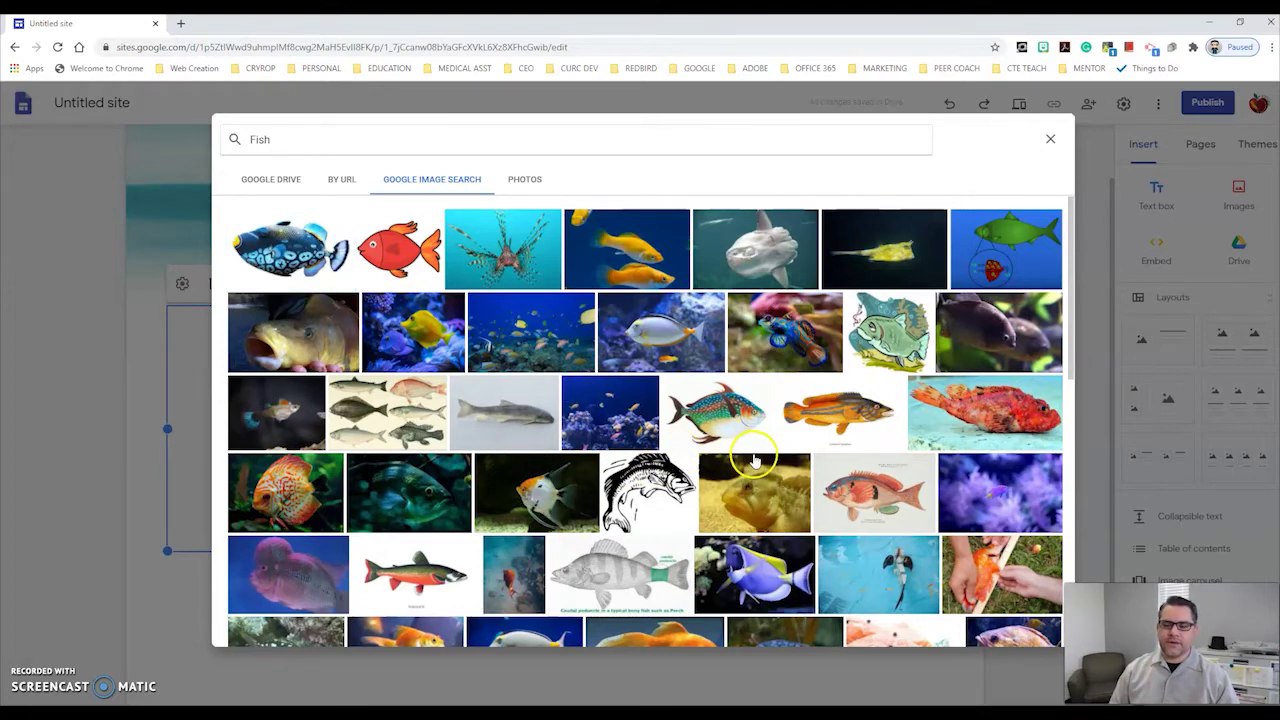
click(1037, 635)
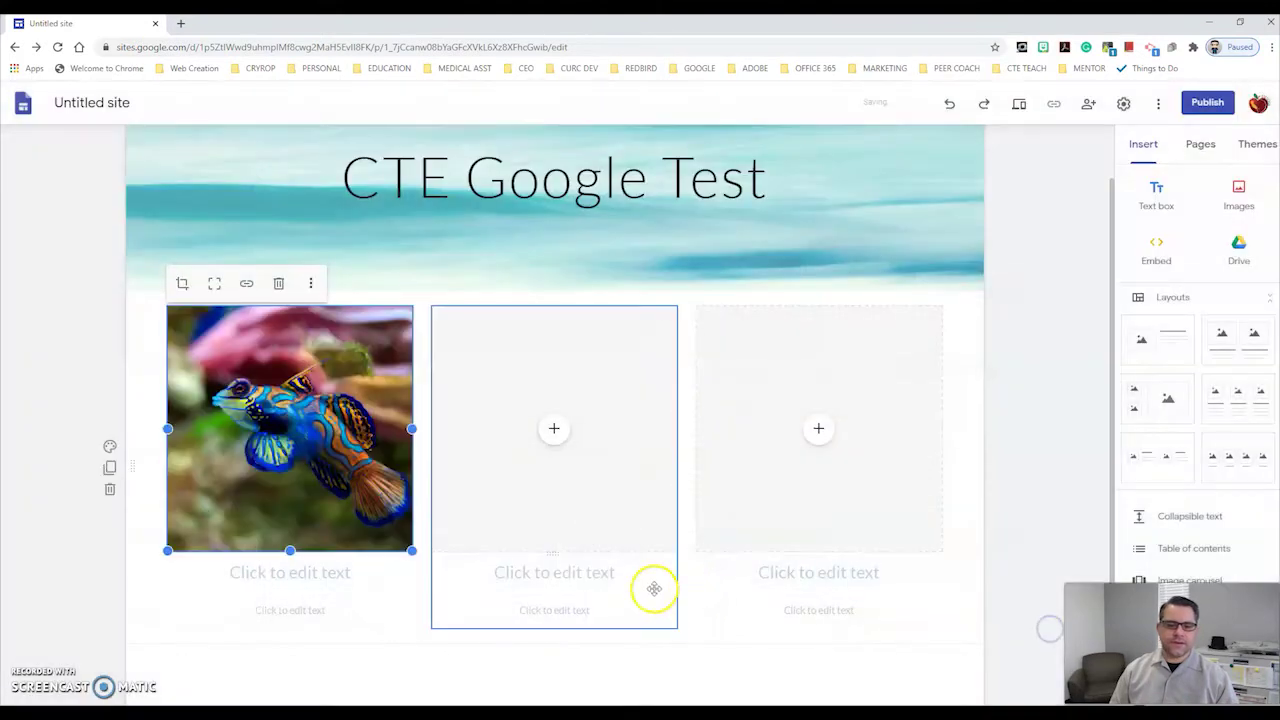
- Enter "Information about Fist" as the heading under the fish photo and select the text line below it
click(352, 576)
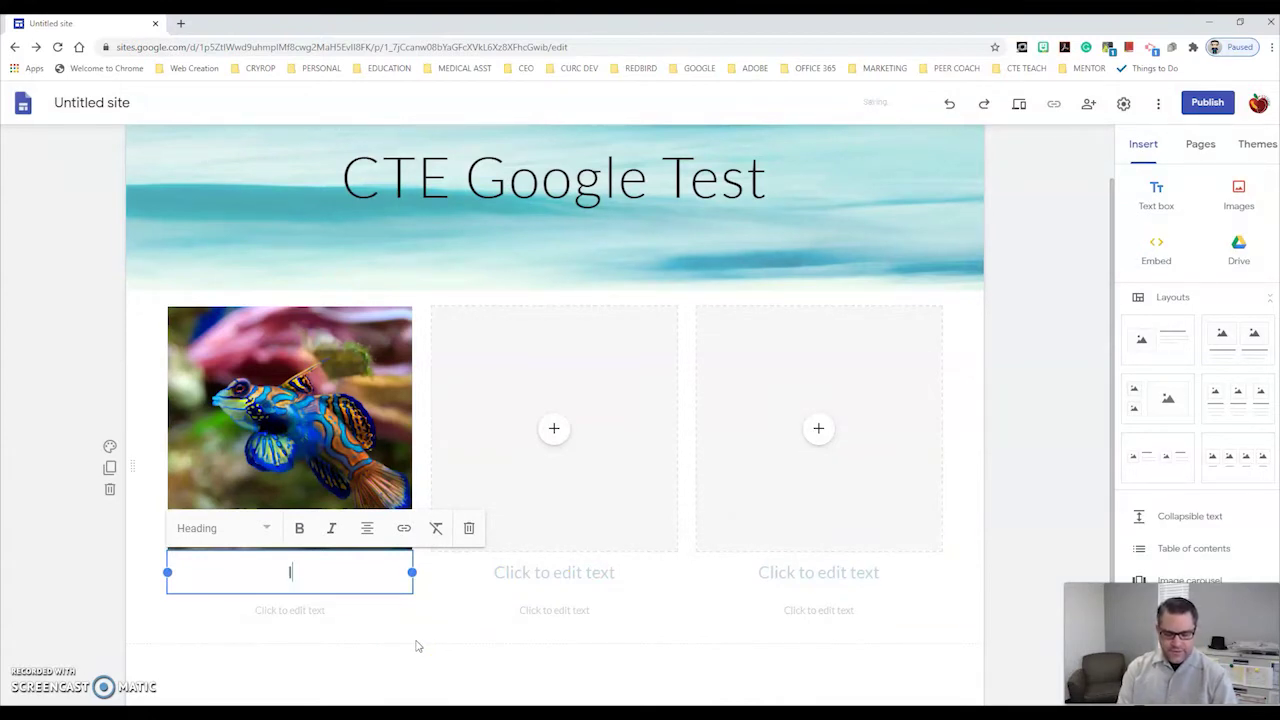
text(Information about Fist)
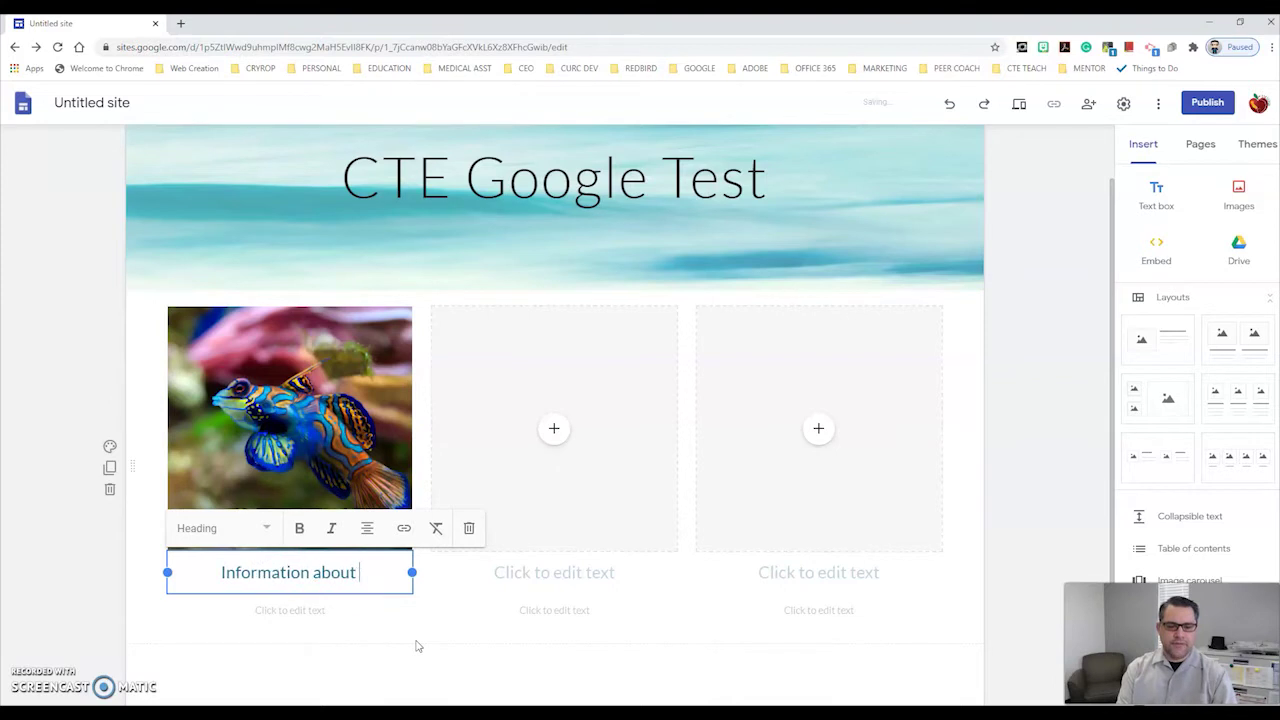
click(330, 622)
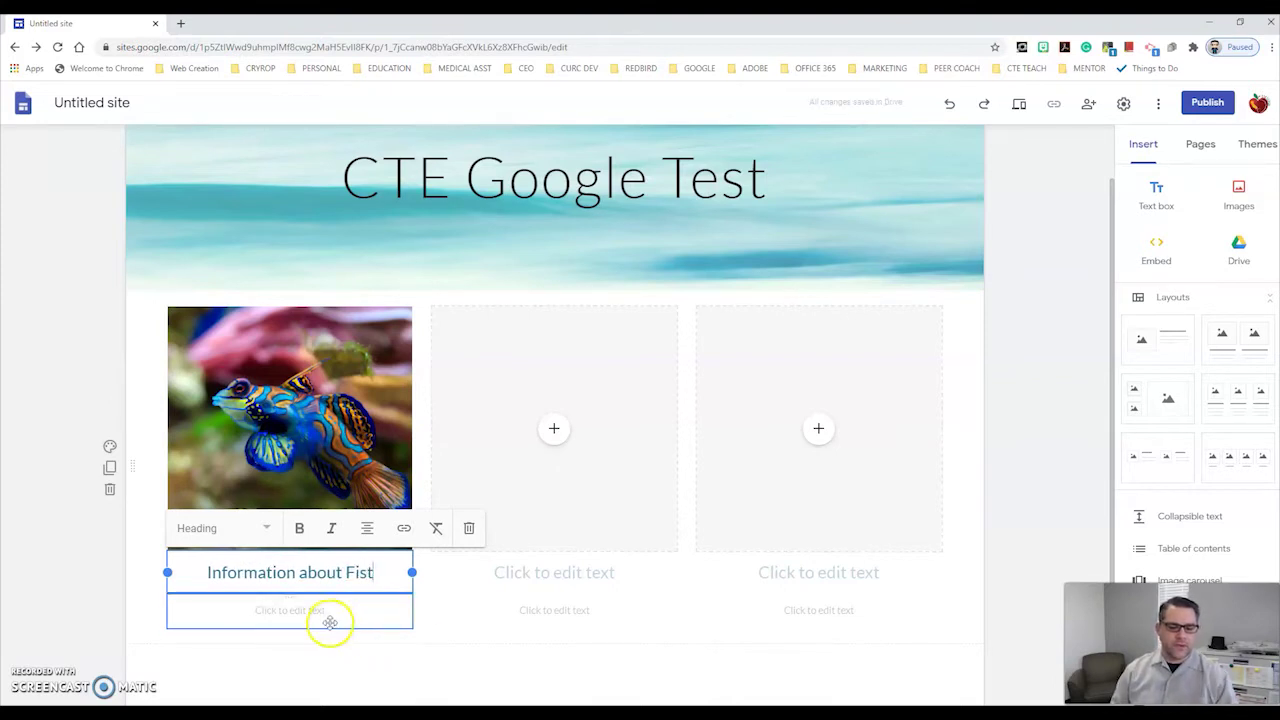
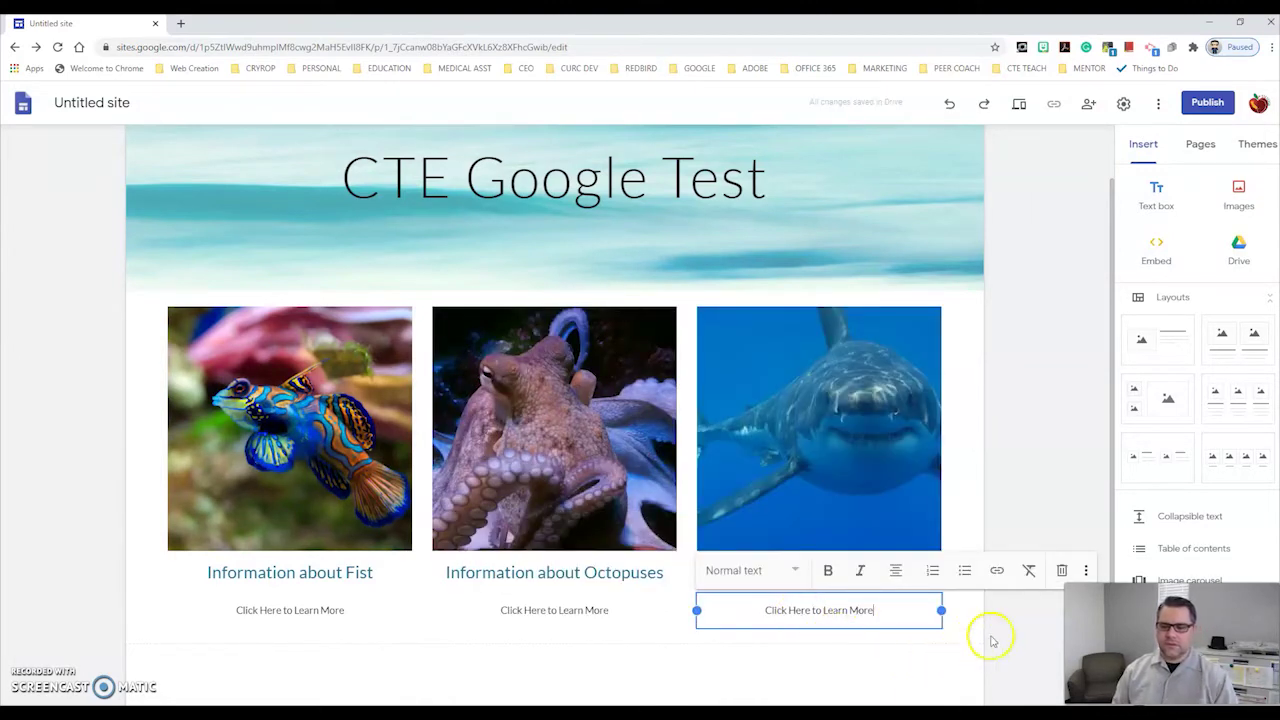
click(1027, 639)
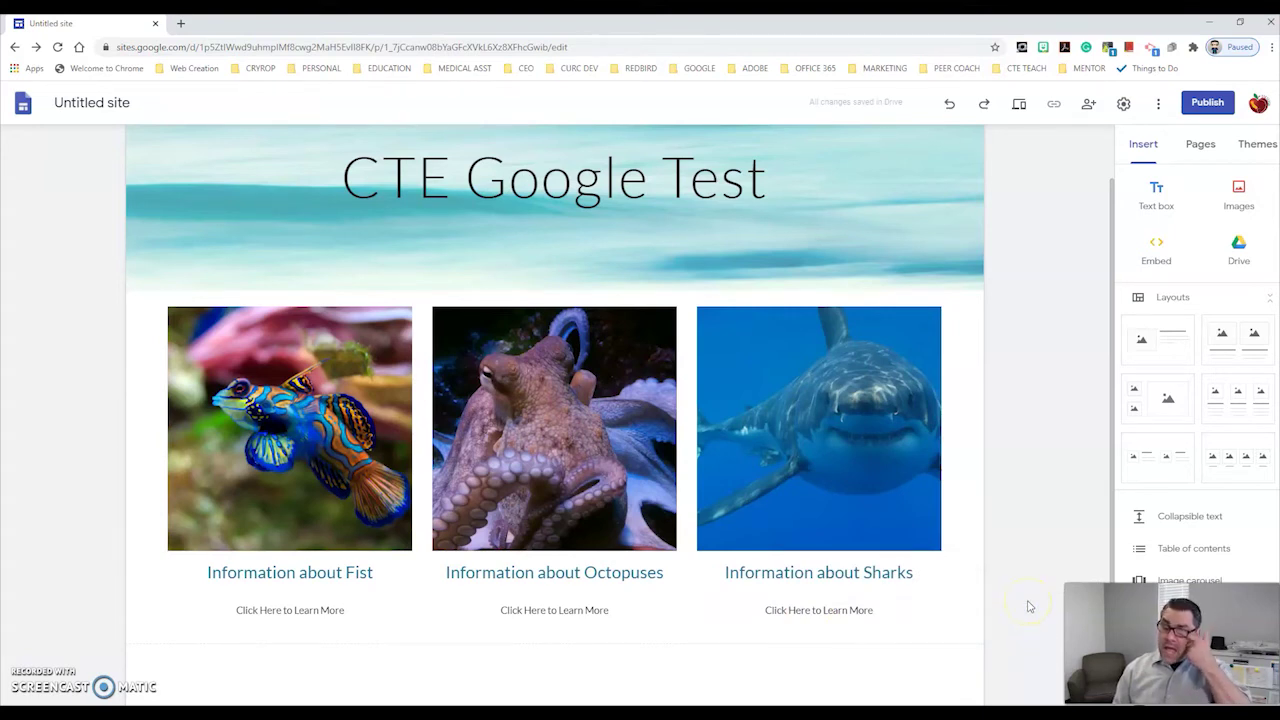
scroll(990, 462, down, 1)
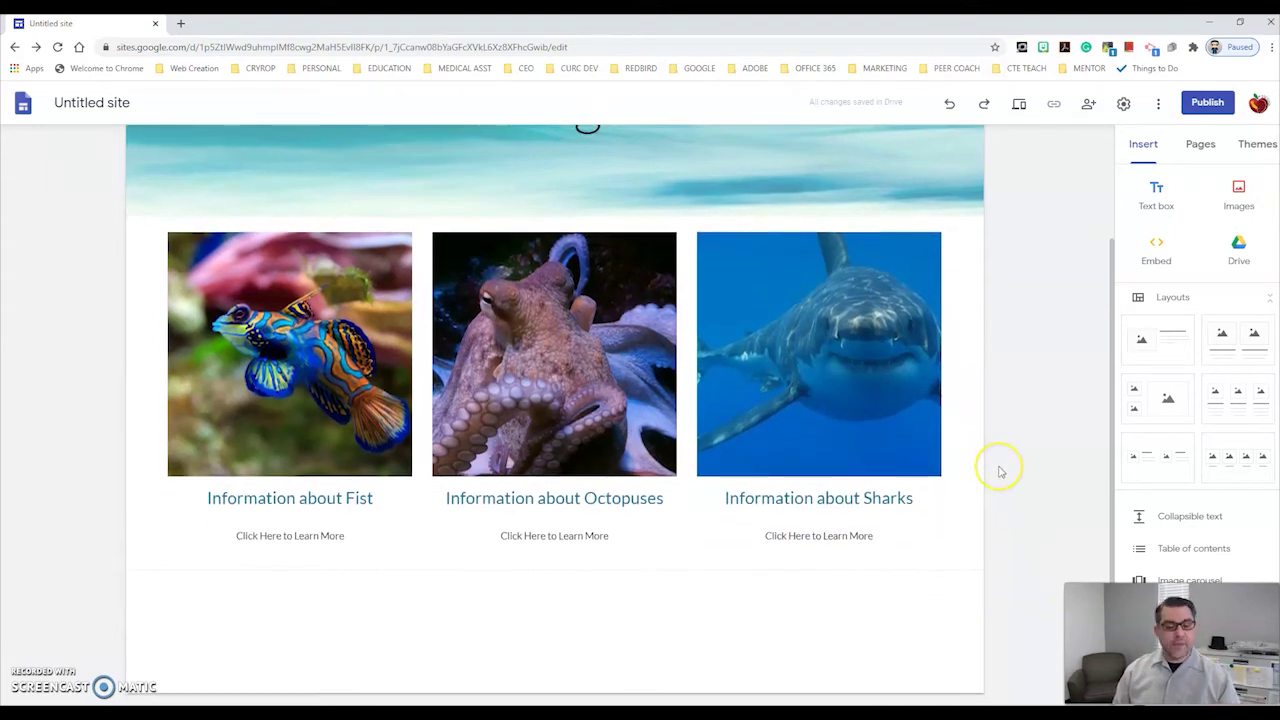
scroll(995, 465, up, 3)
scroll(1000, 471, down, 1)
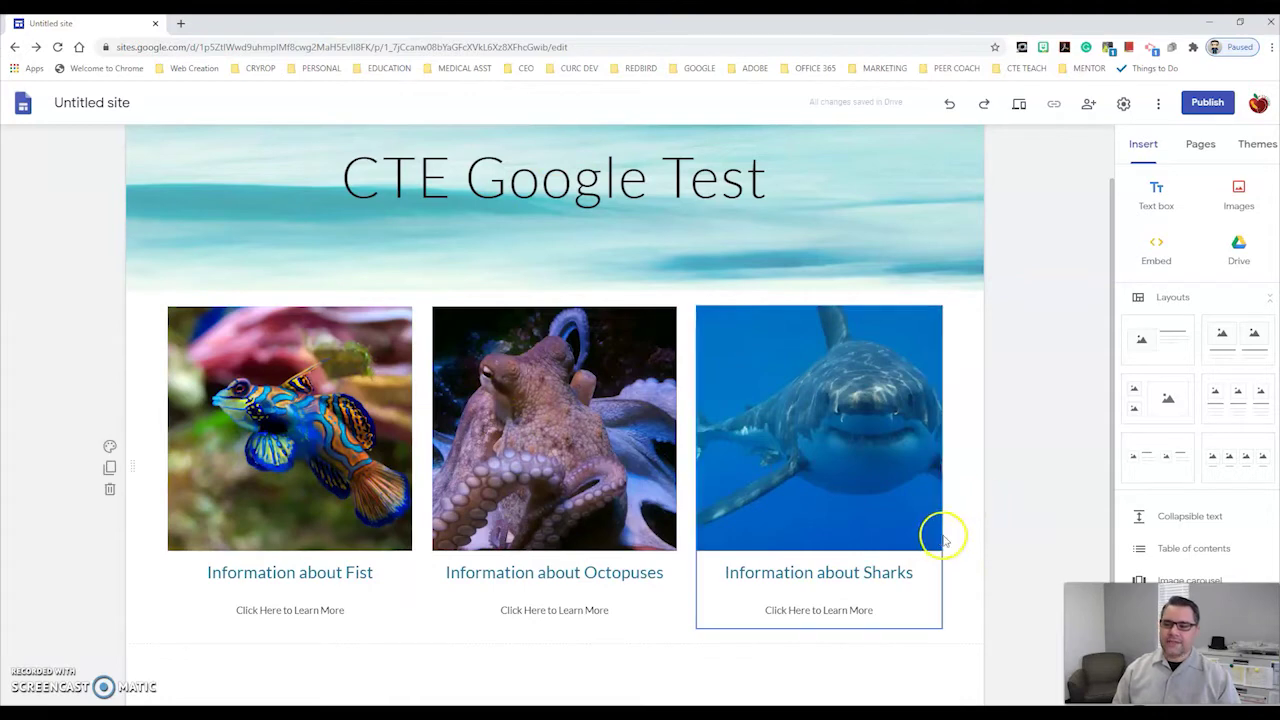
scroll(835, 466, up, 1)
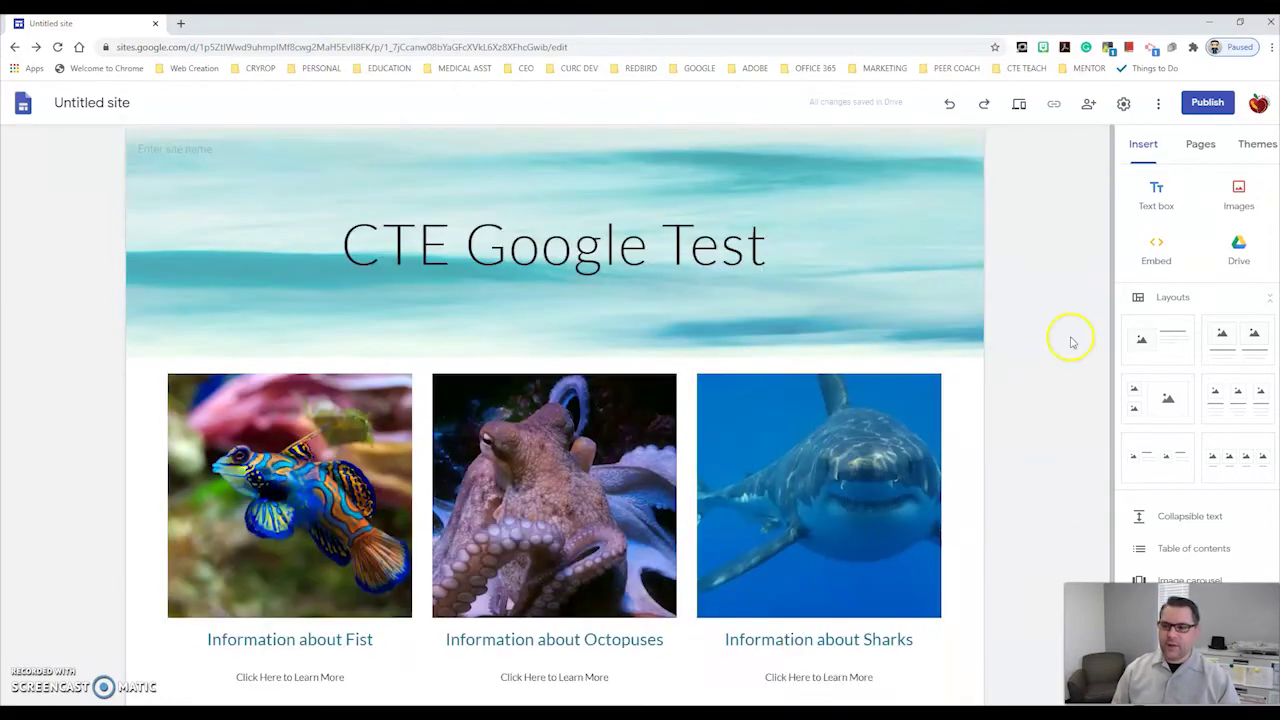
- Add a new page named "Information About Fish" to the site
click(1205, 149)
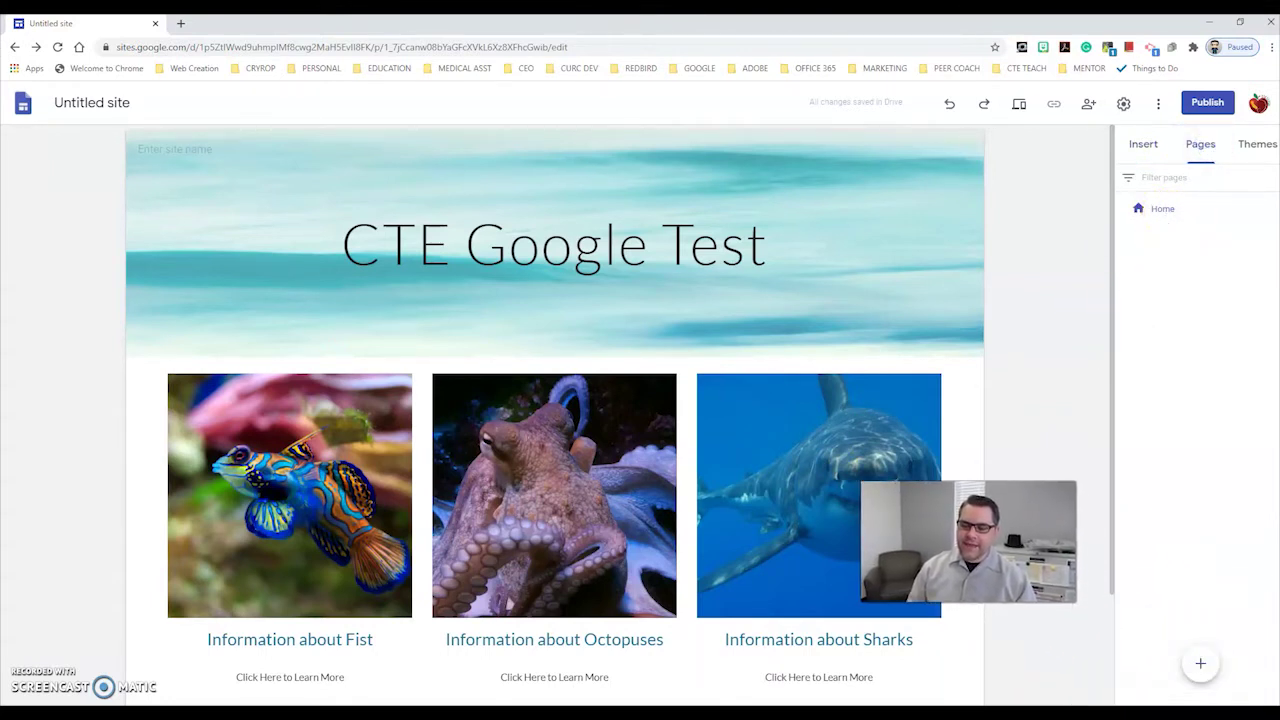
click(1200, 663)
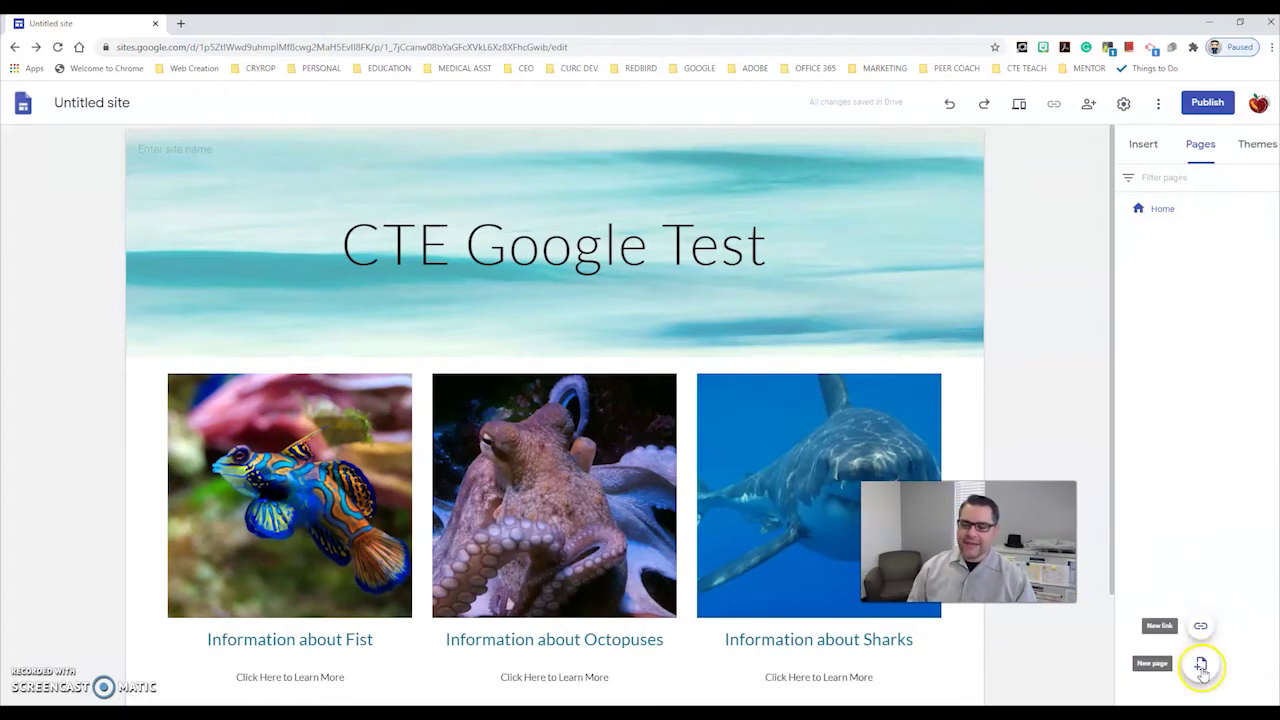
click(1201, 667)
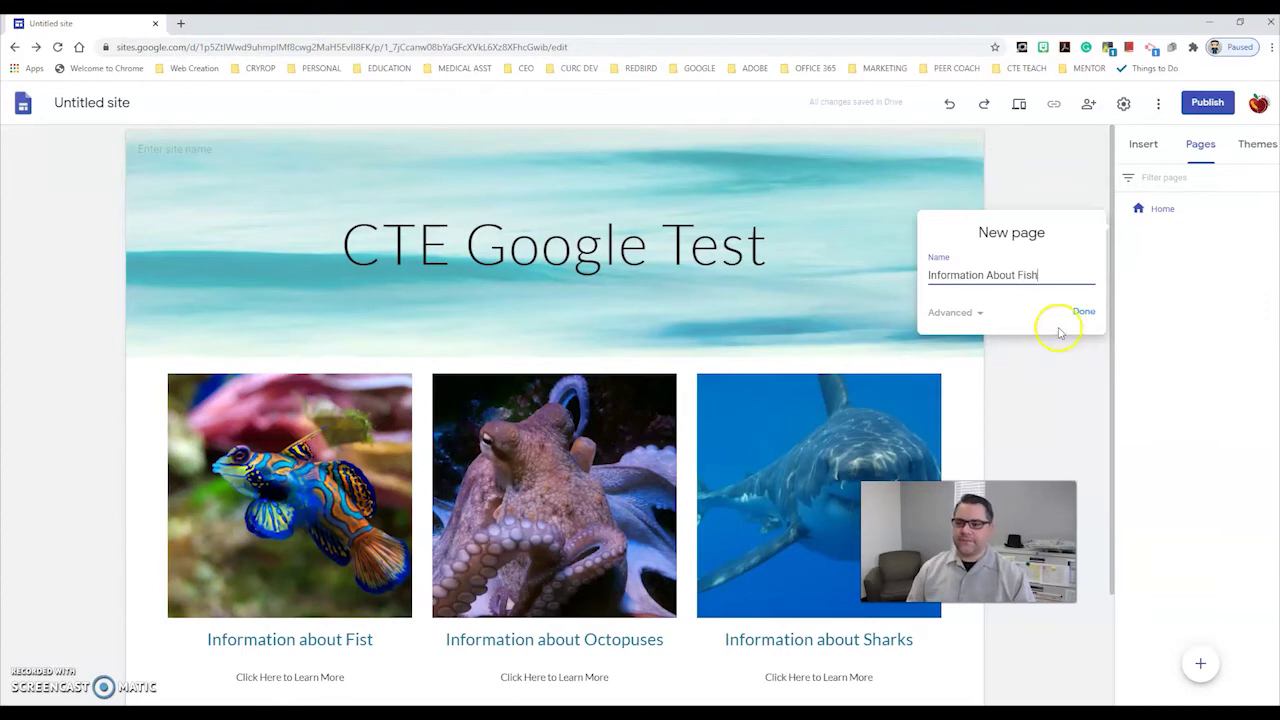
click(1084, 313)
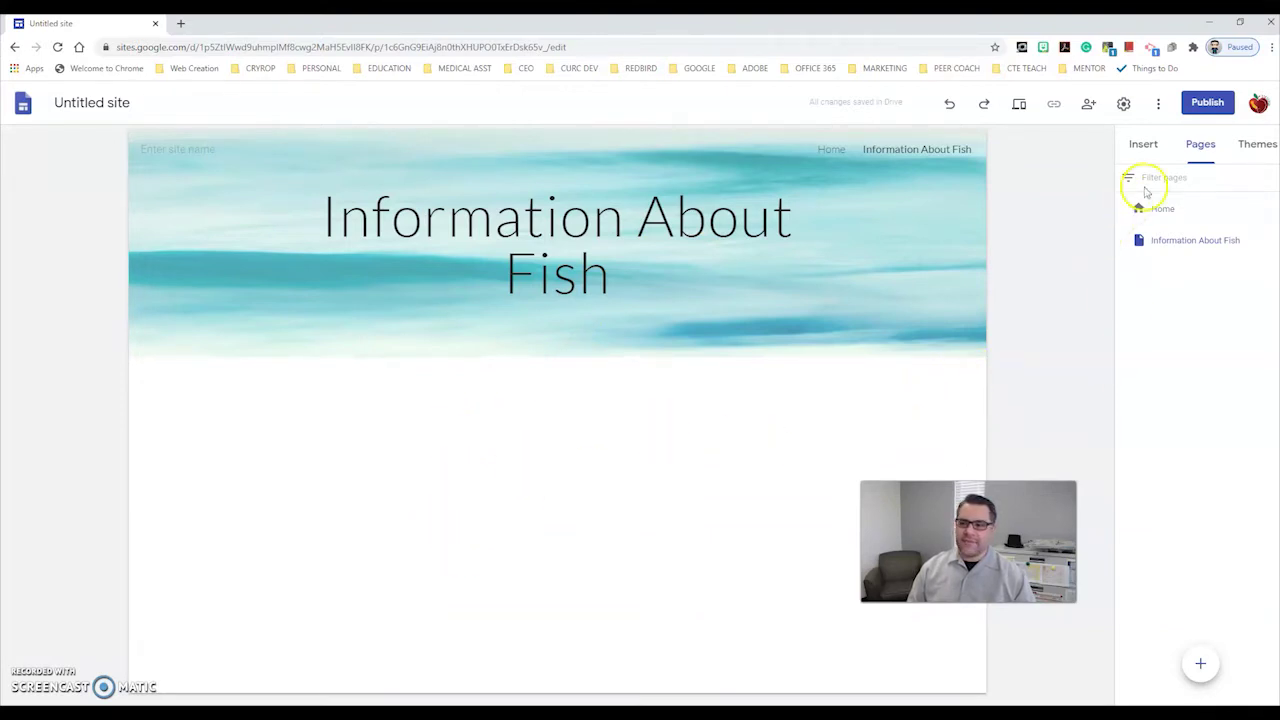
- Search YouTube for "clown fish" and insert the video "Keeping Nemo: How To Care For Clownfish In An Aquarium" on the fish page
click(1146, 146)
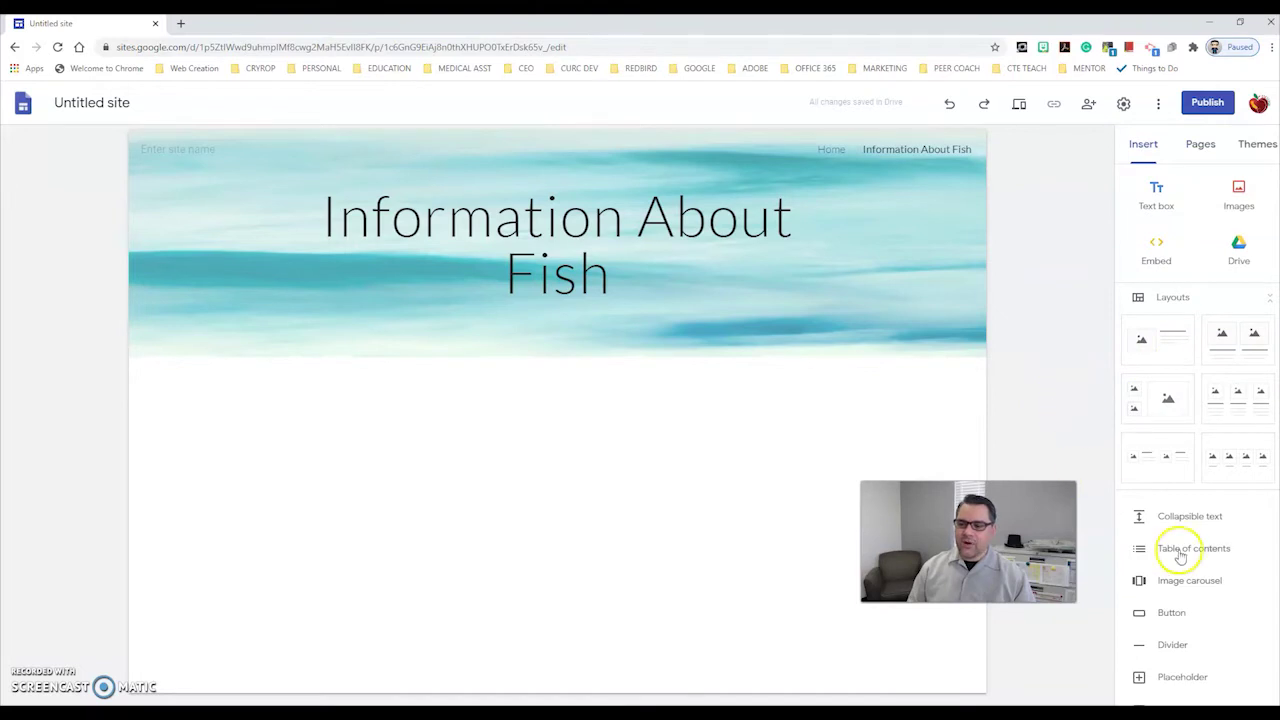
scroll(1210, 560, down, 3)
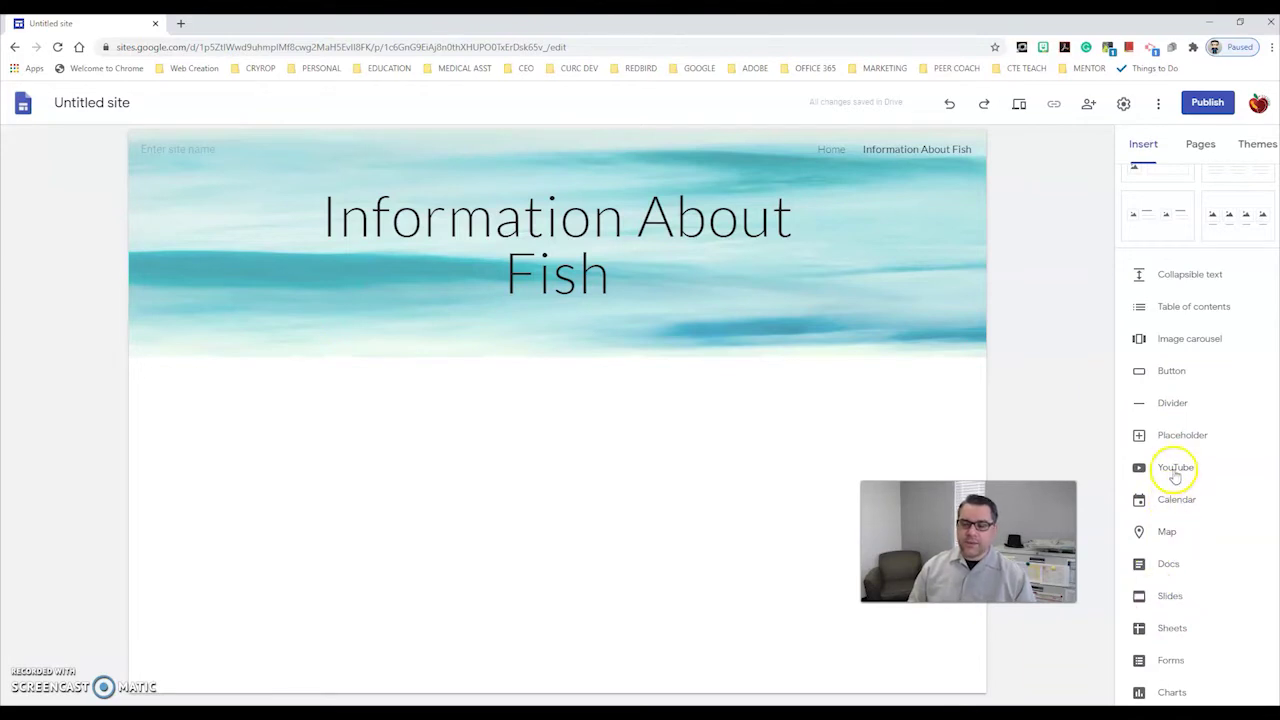
click(1176, 468)
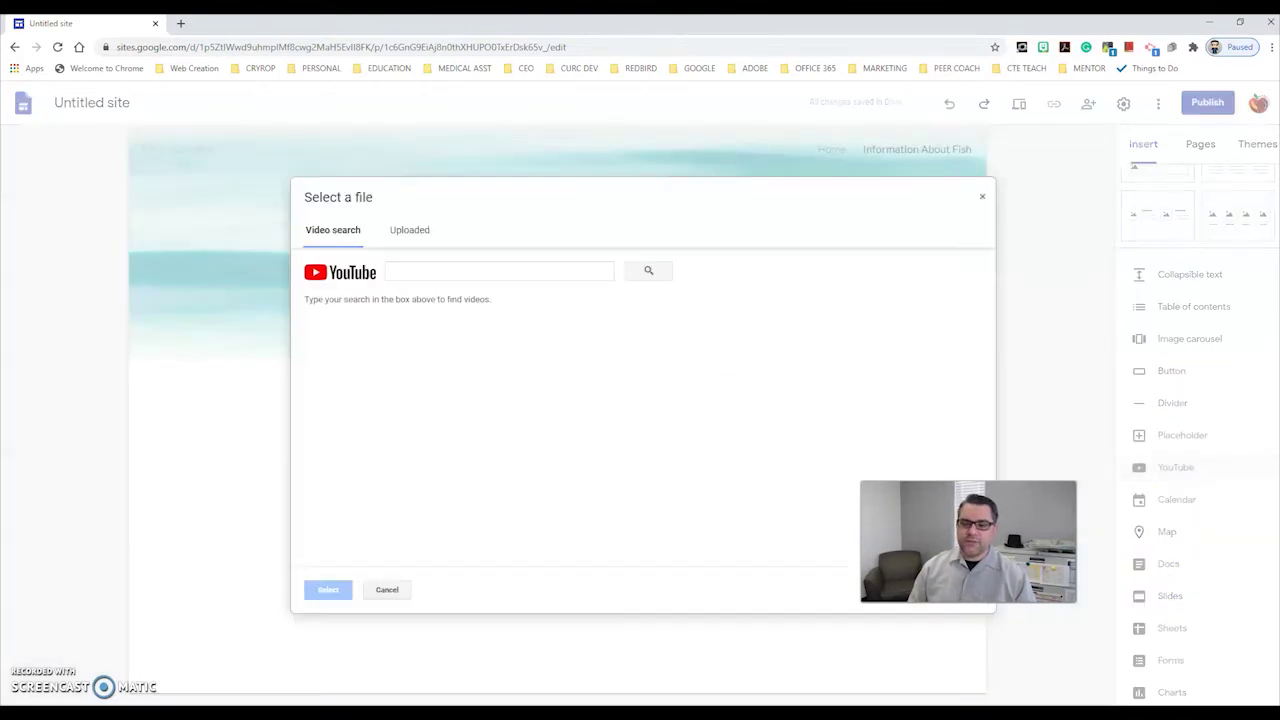
click(415, 271)
text(f)
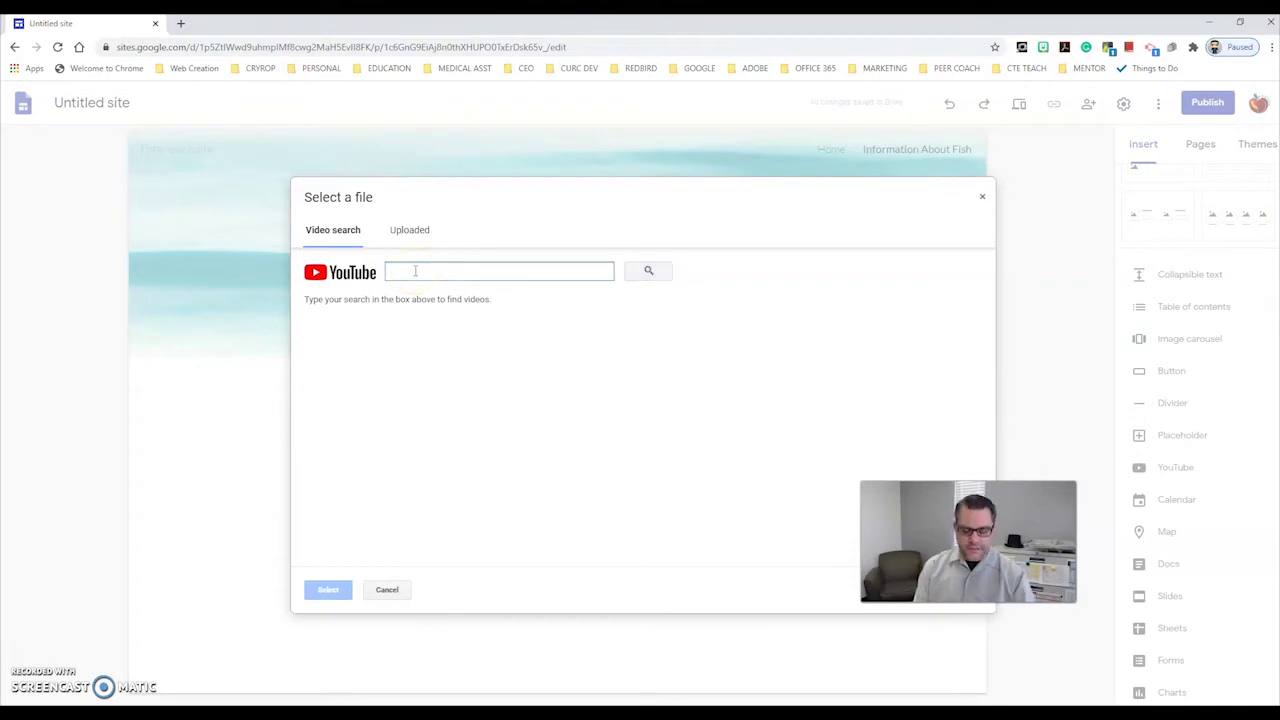
text(de)
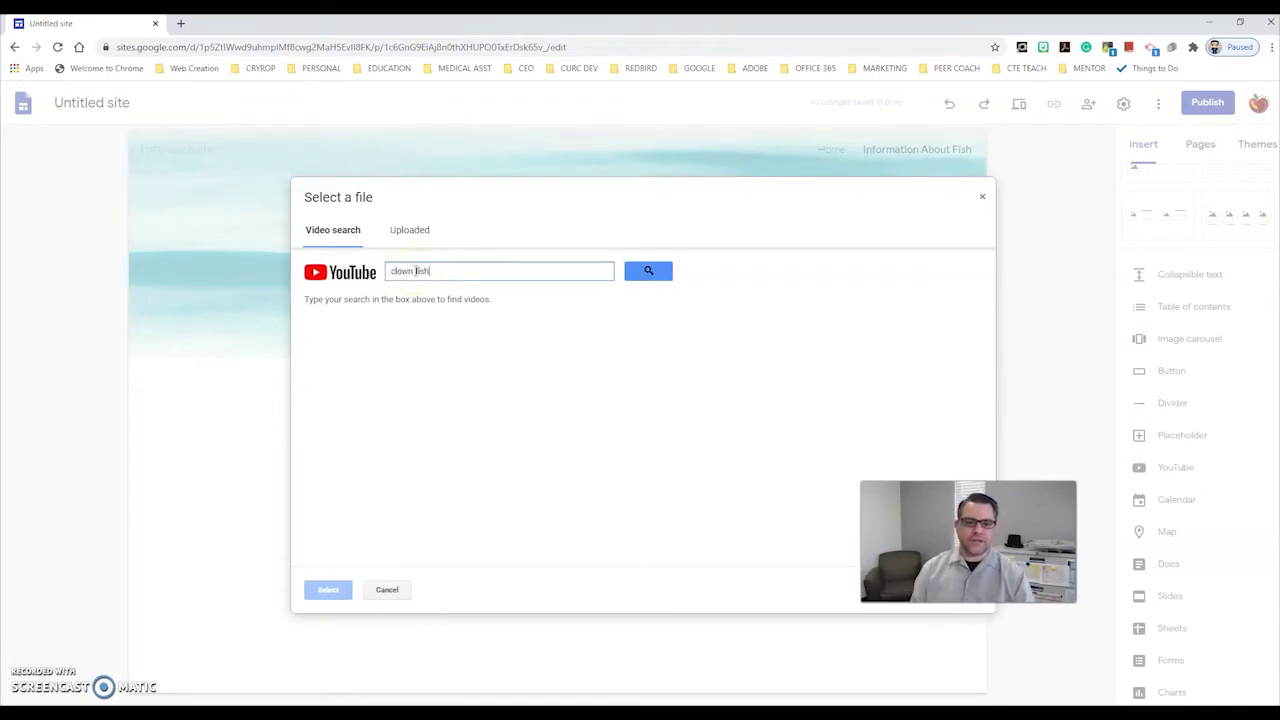
click(648, 271)
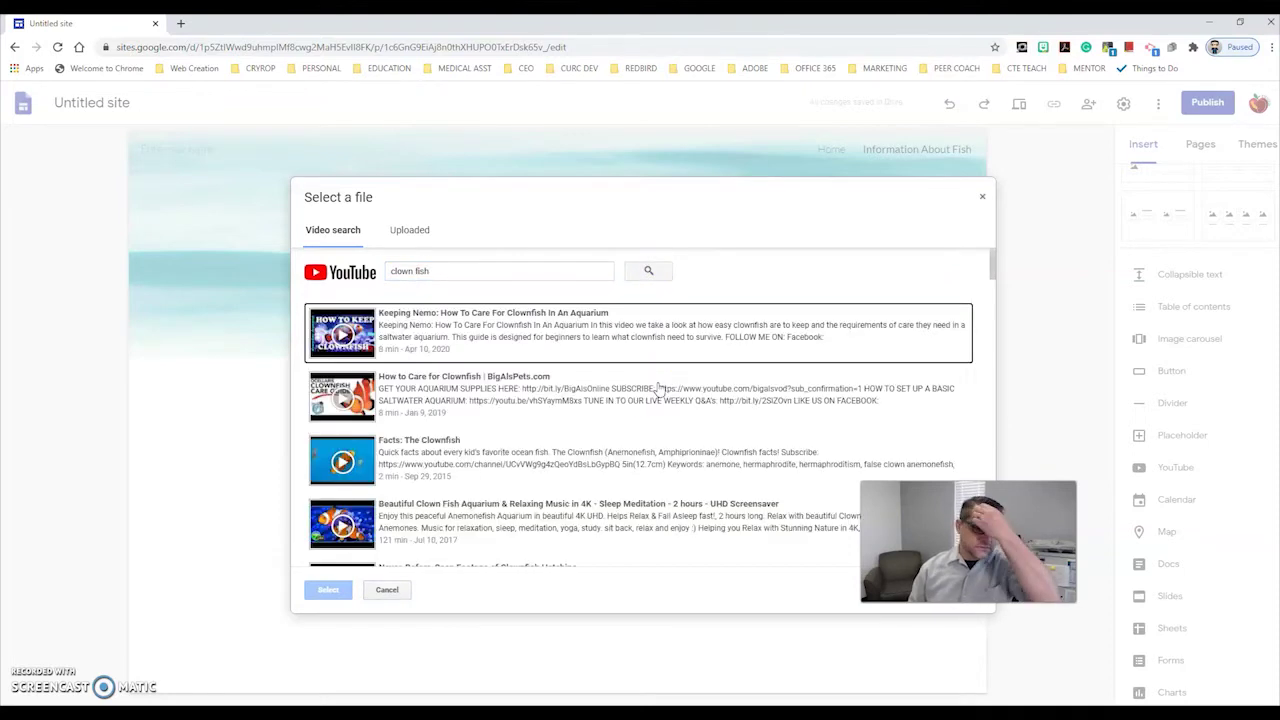
click(530, 330)
click(330, 590)
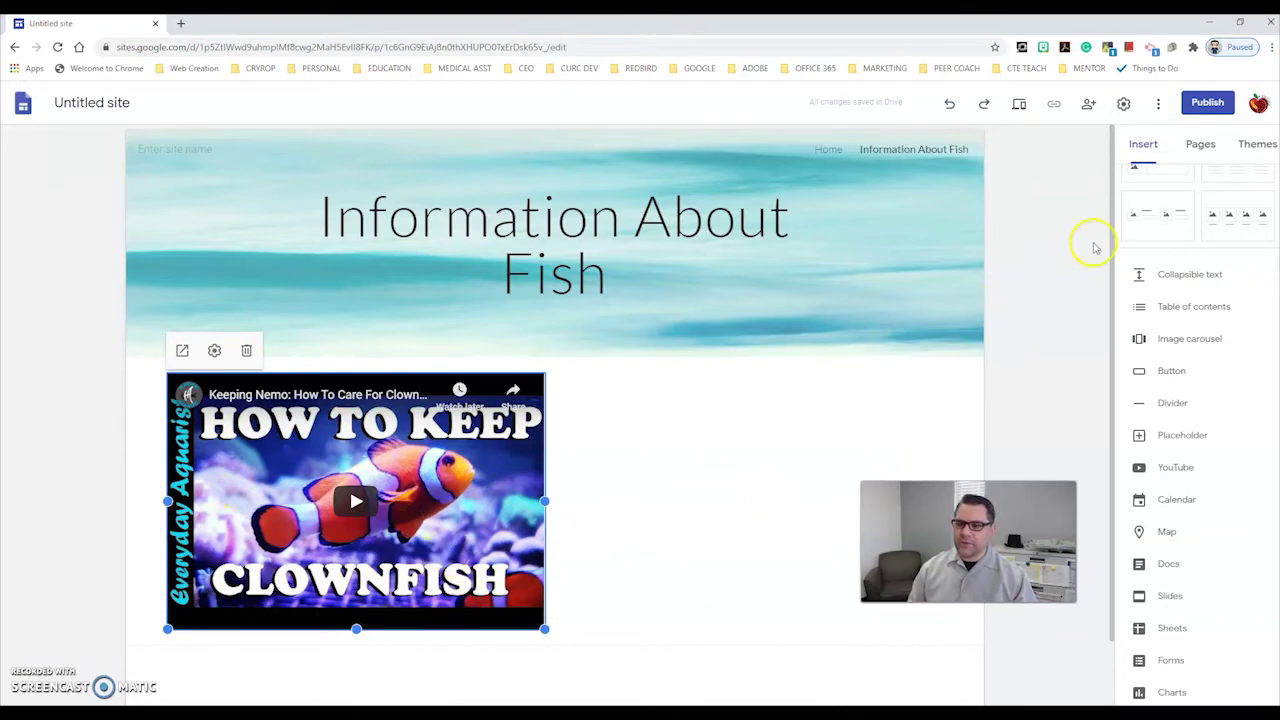
- Insert collapsible text with the heading "Information About ClownFish" and the body "In this video you will learn how to care about clownfish."
scroll(1197, 435, up, 3)
scroll(1197, 437, down, 2)
click(1172, 341)
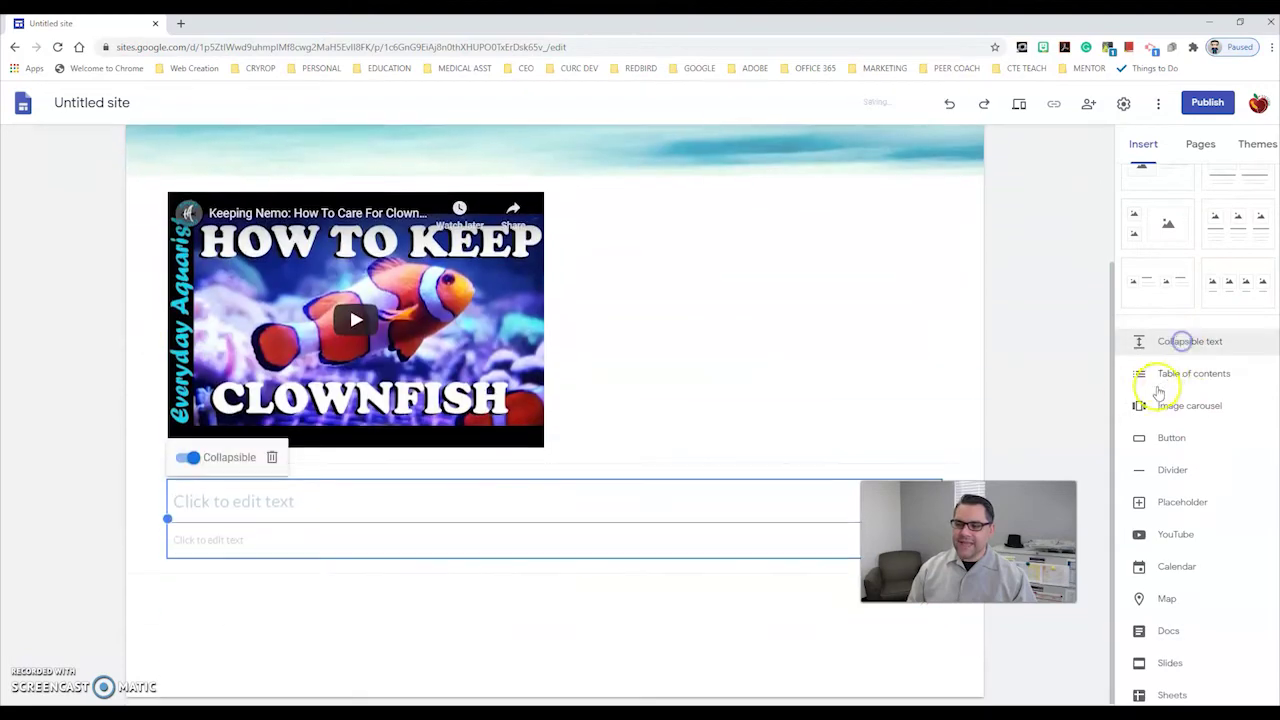
click(312, 500)
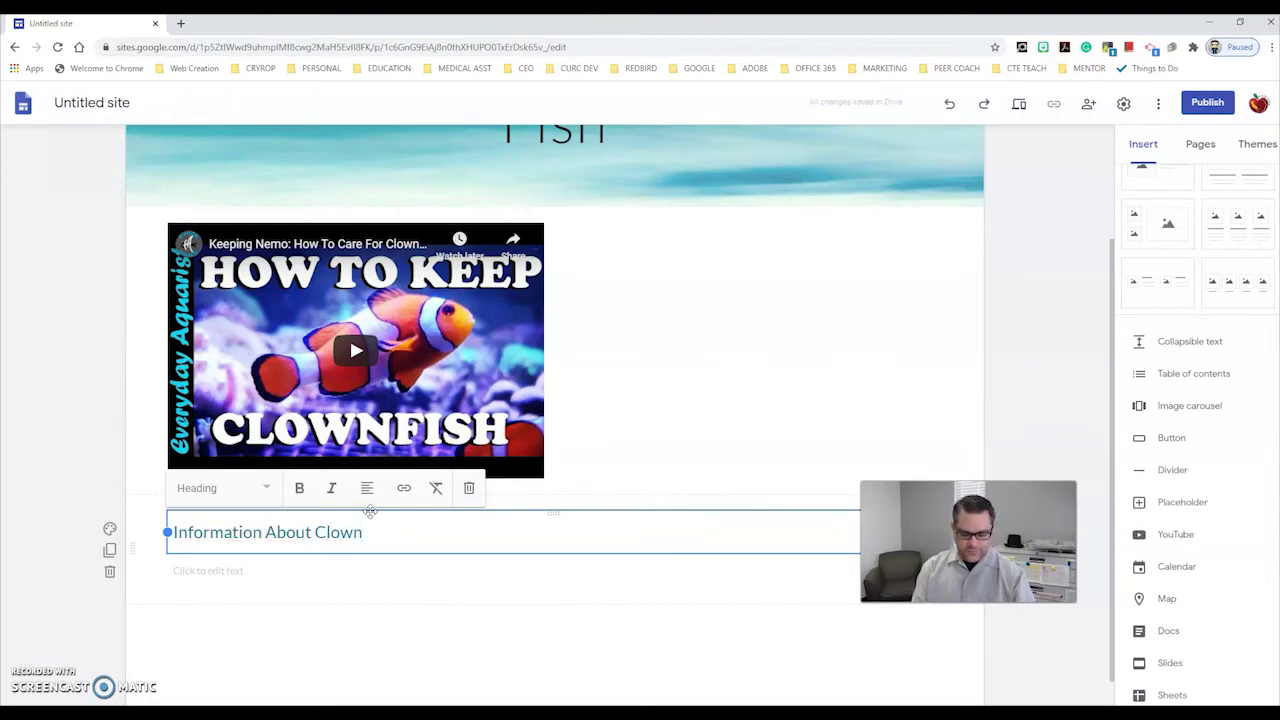
click(257, 572)
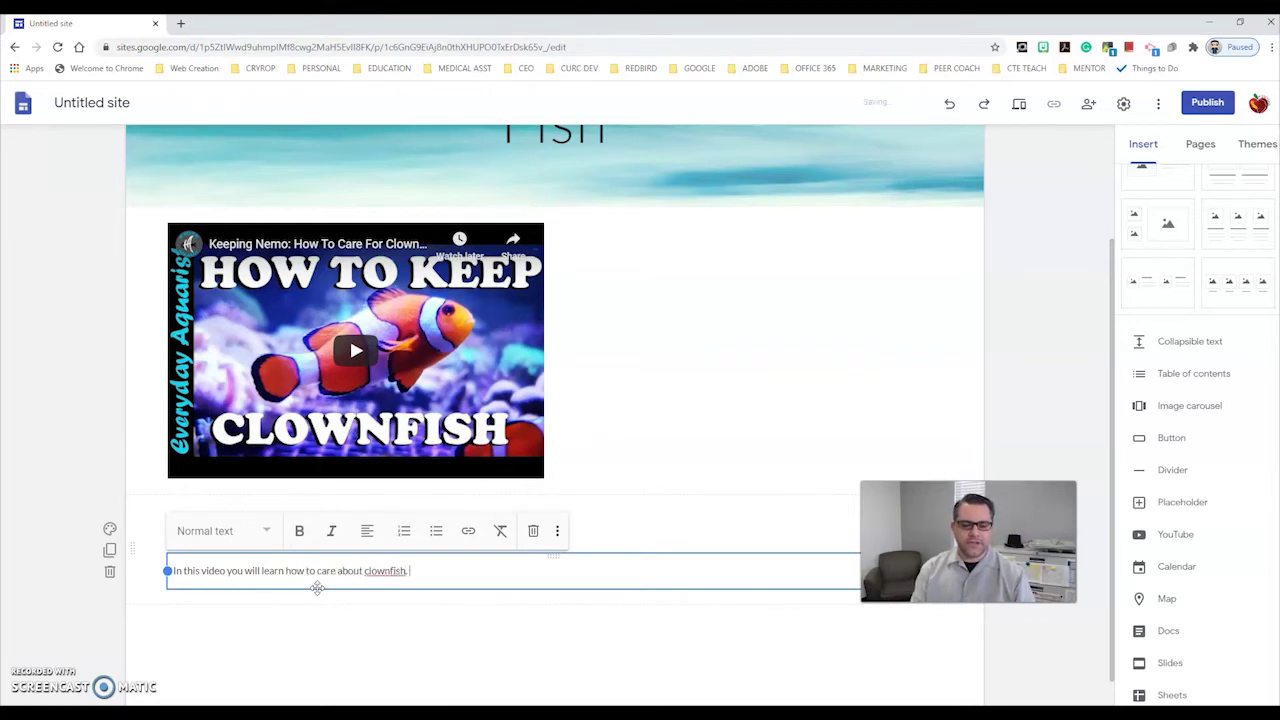
click(606, 654)
key(ctrl+z)
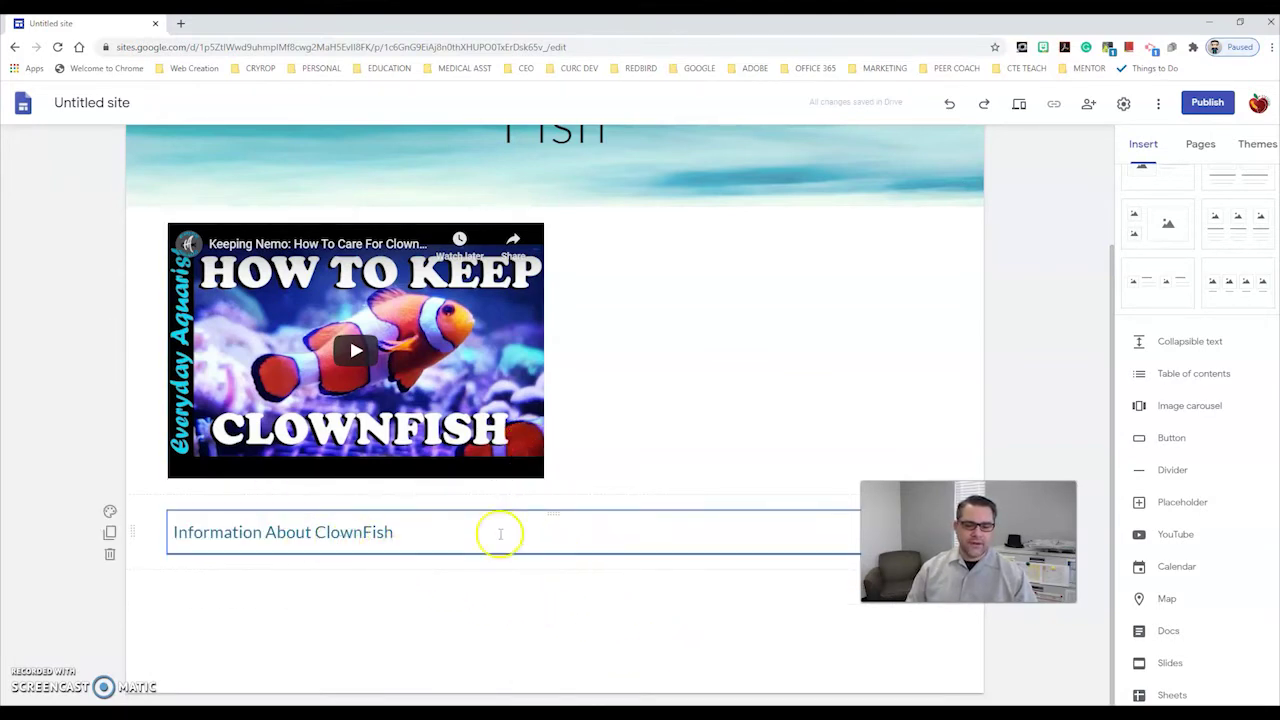
- Move the collapsible text beside the clownfish video, expand it and try to place the video inside it
drag(554, 516, 590, 272)
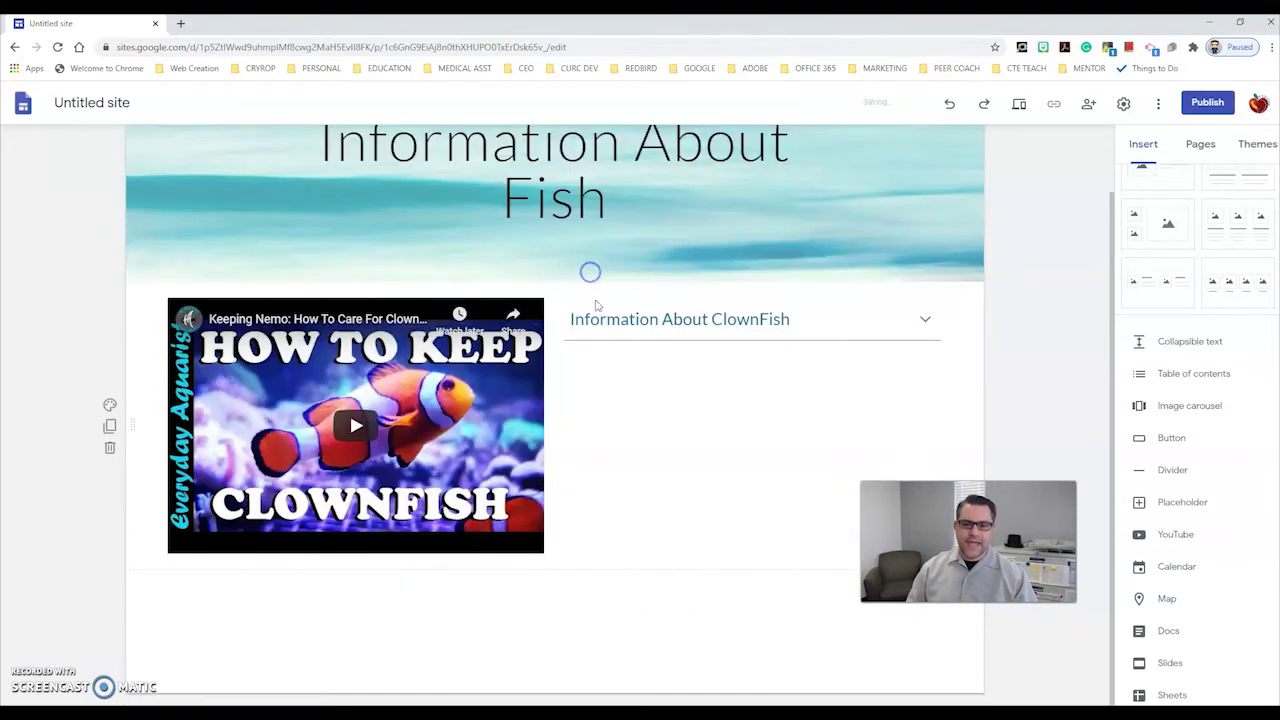
click(925, 319)
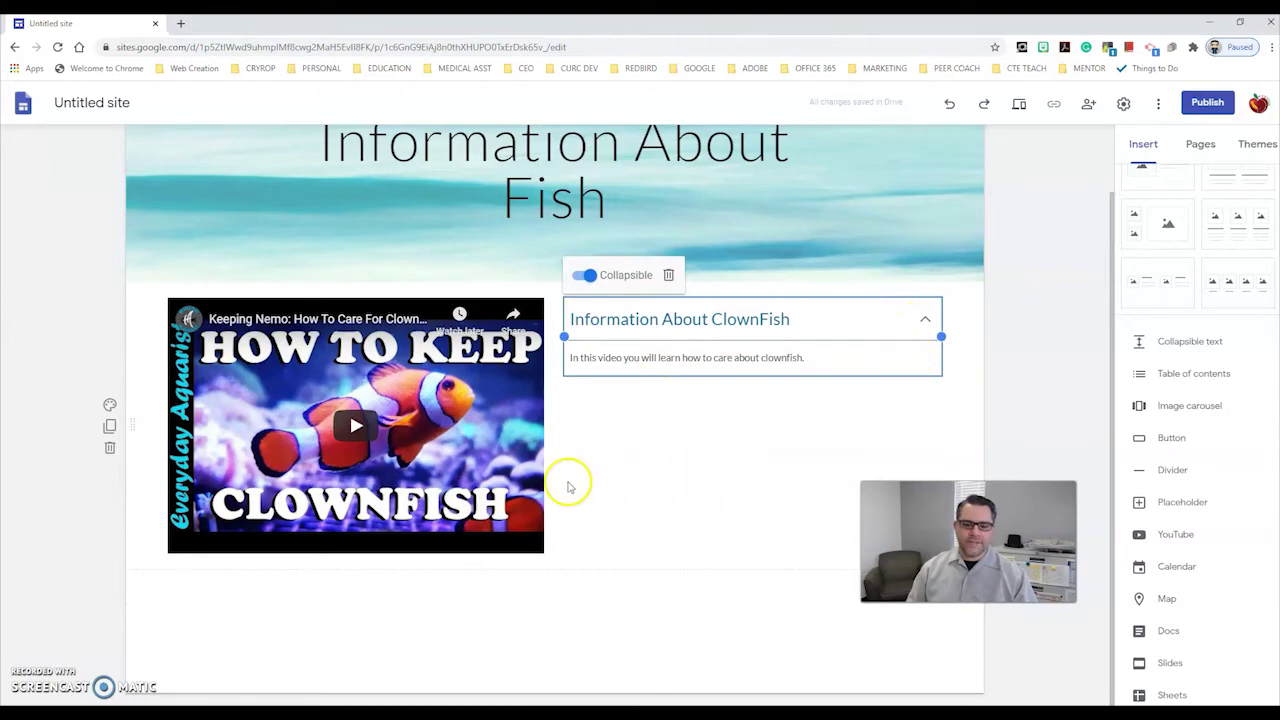
drag(470, 460, 637, 414)
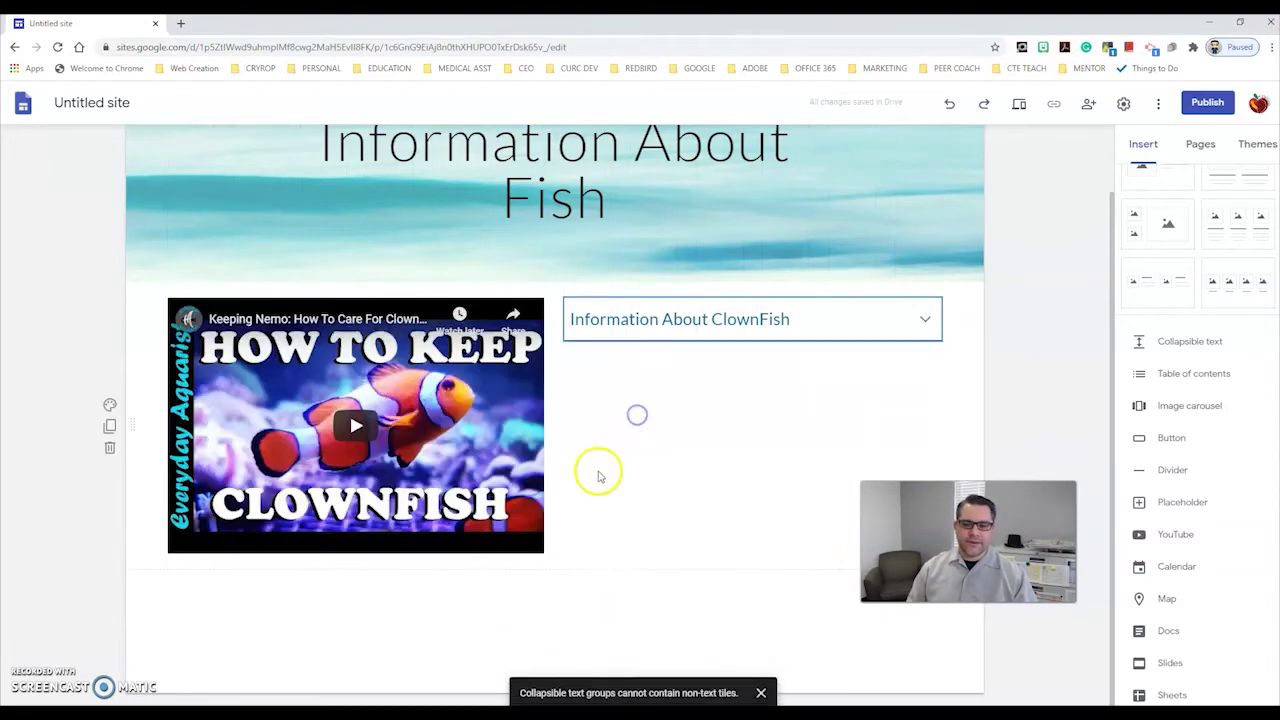
drag(535, 475, 277, 209)
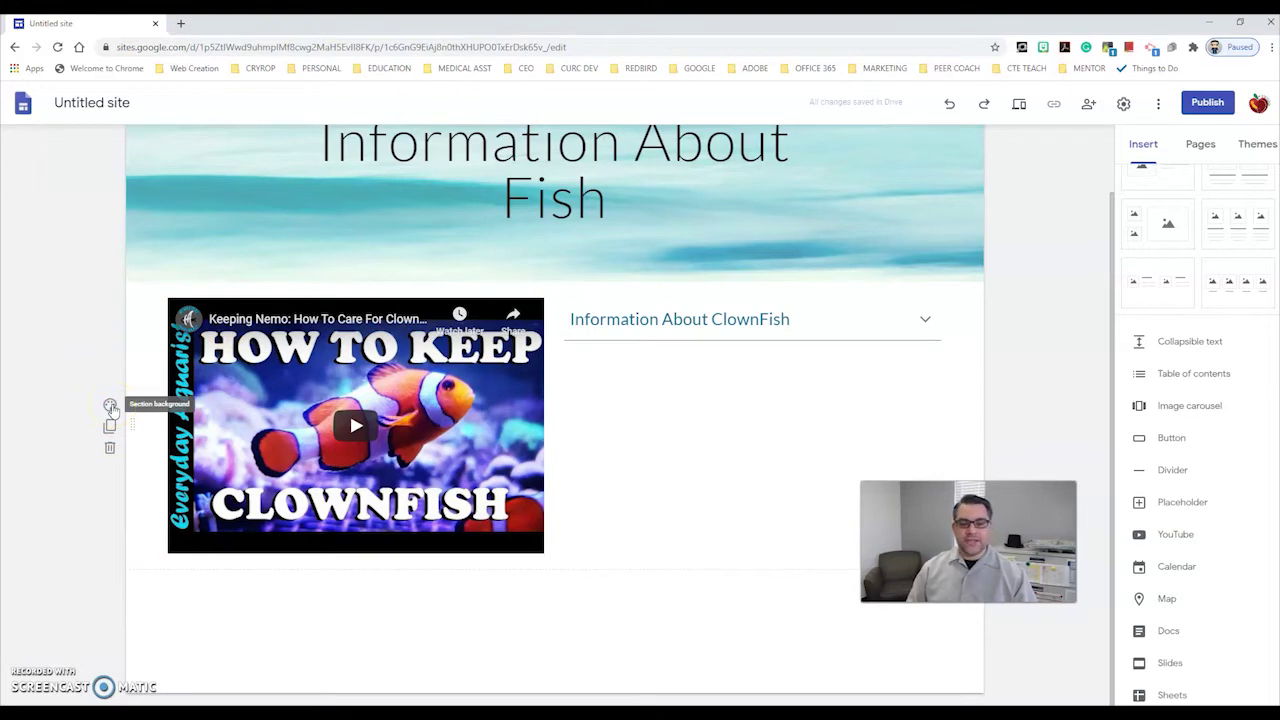
- Give the section with the clownfish video and collapsible text a solid dark blue background
click(110, 408)
click(197, 486)
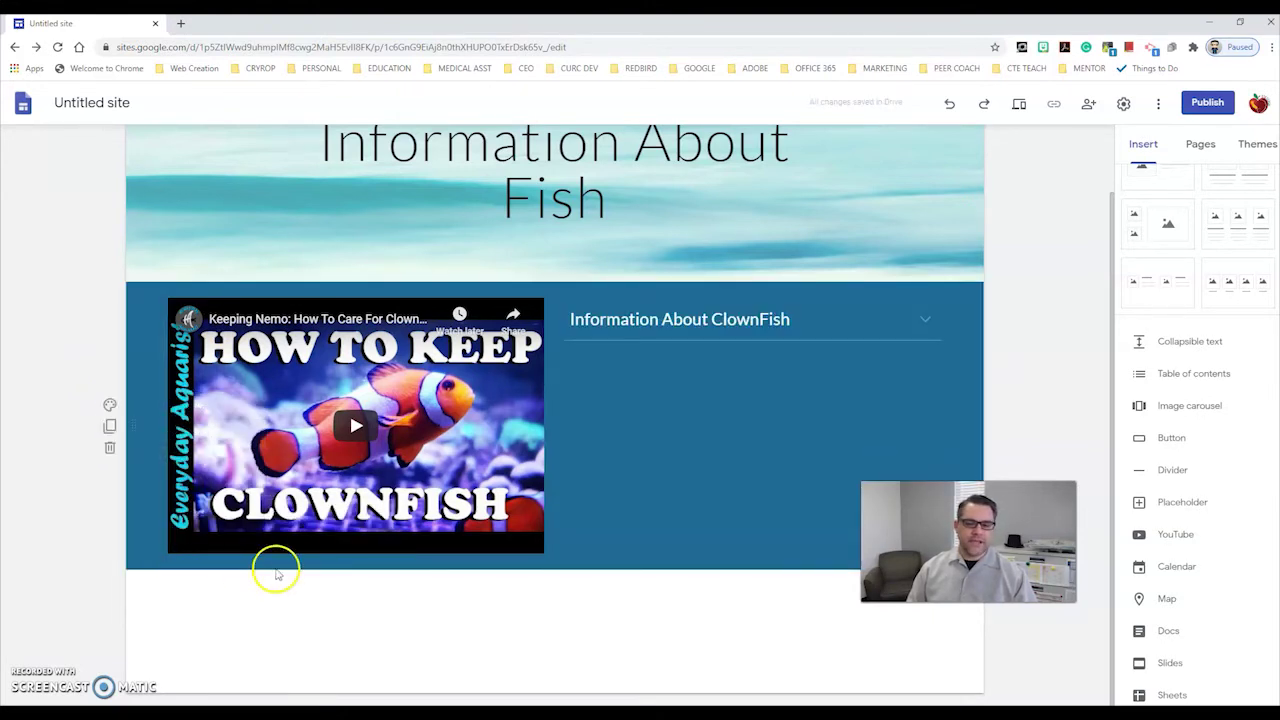
scroll(500, 445, up, 1)
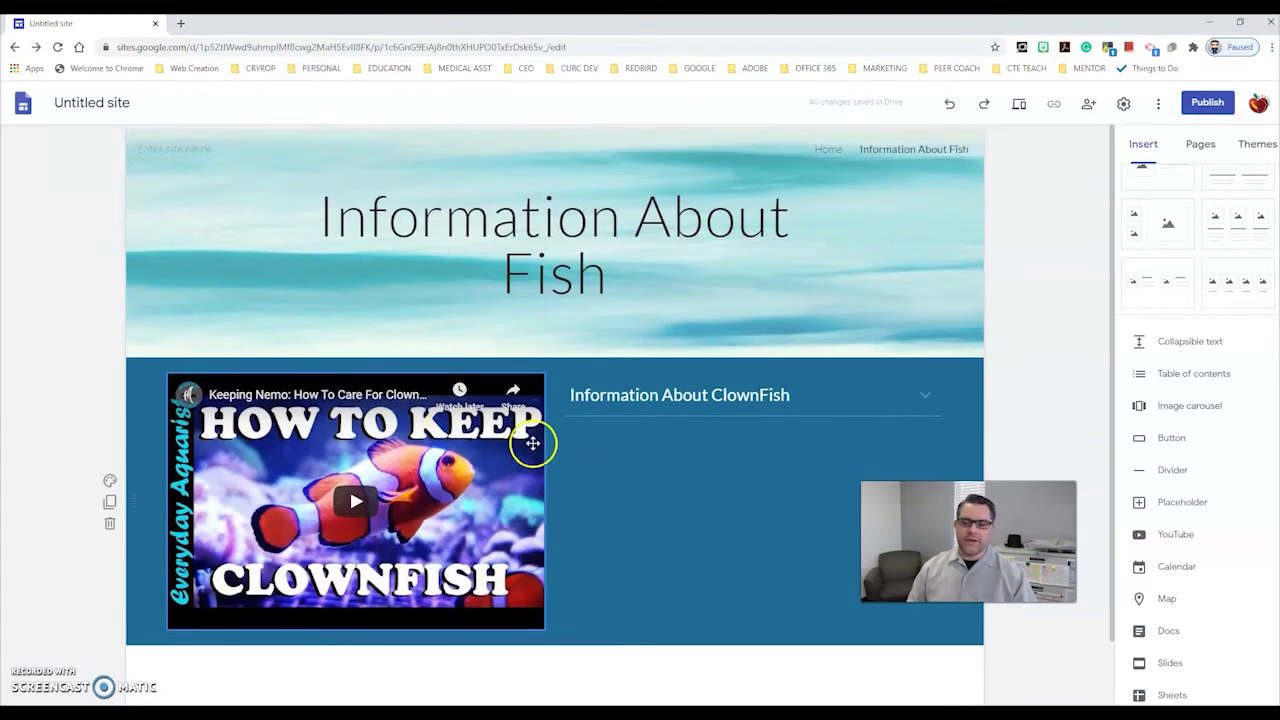
scroll(143, 529, down, 1)
scroll(143, 529, up, 1)
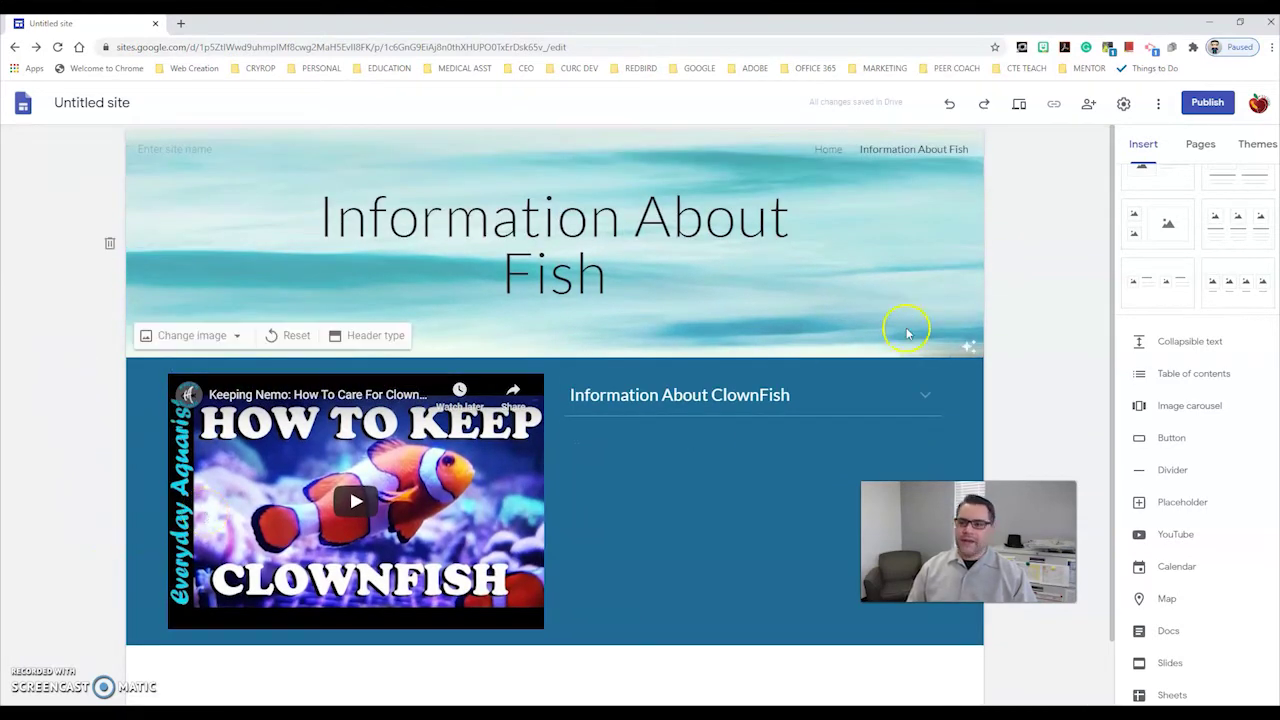
- Try the Vision, Aristotle and Diplomat themes on the site and reapply the Simple theme
click(1262, 148)
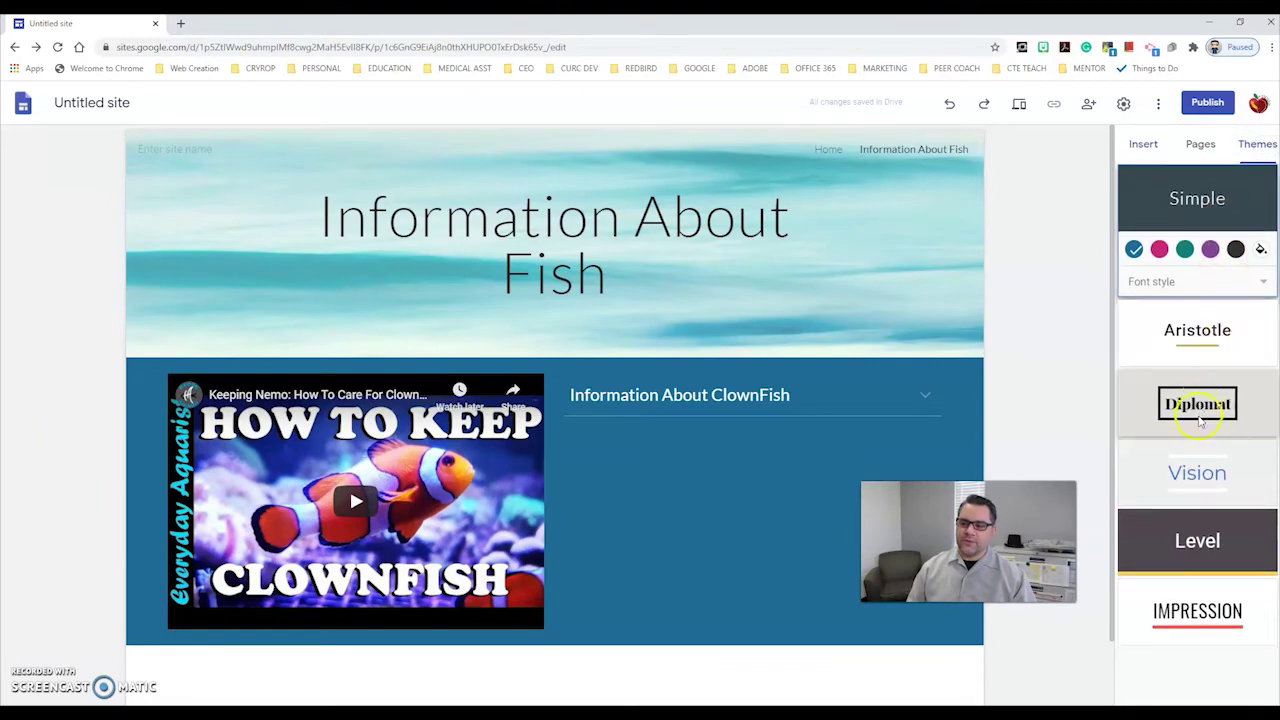
click(1240, 481)
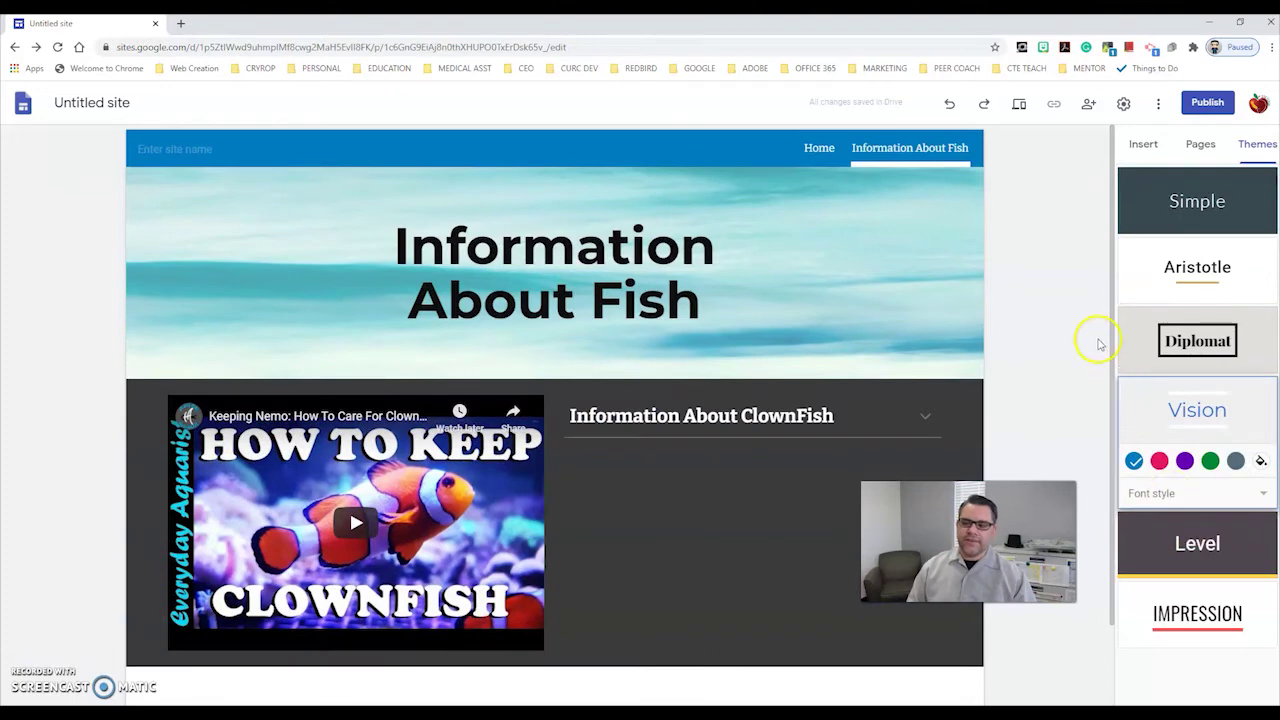
click(1247, 265)
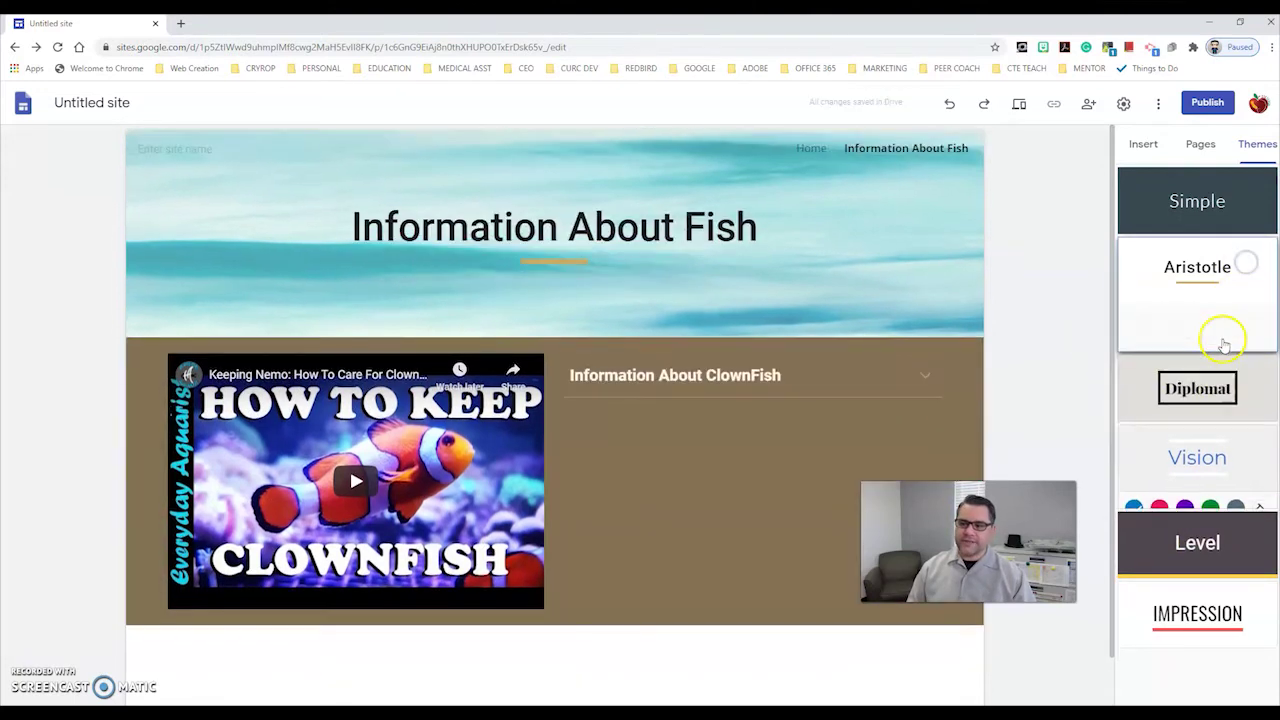
click(1245, 410)
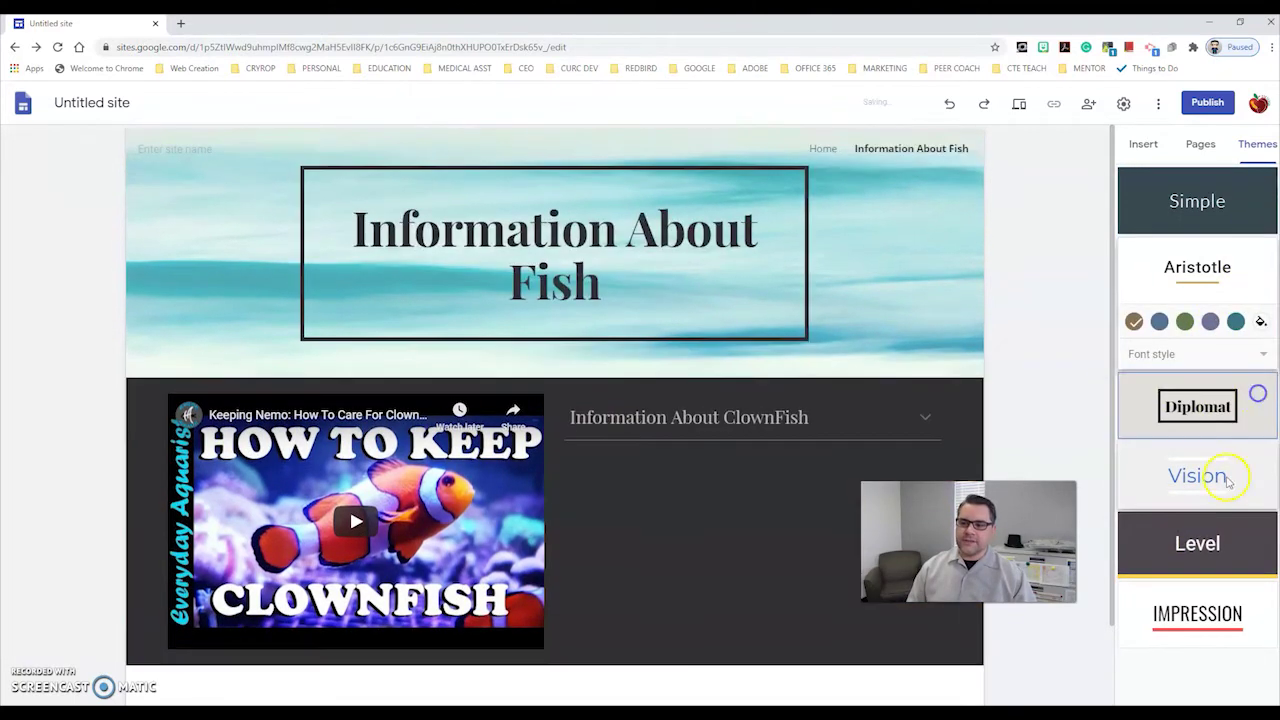
click(1248, 203)
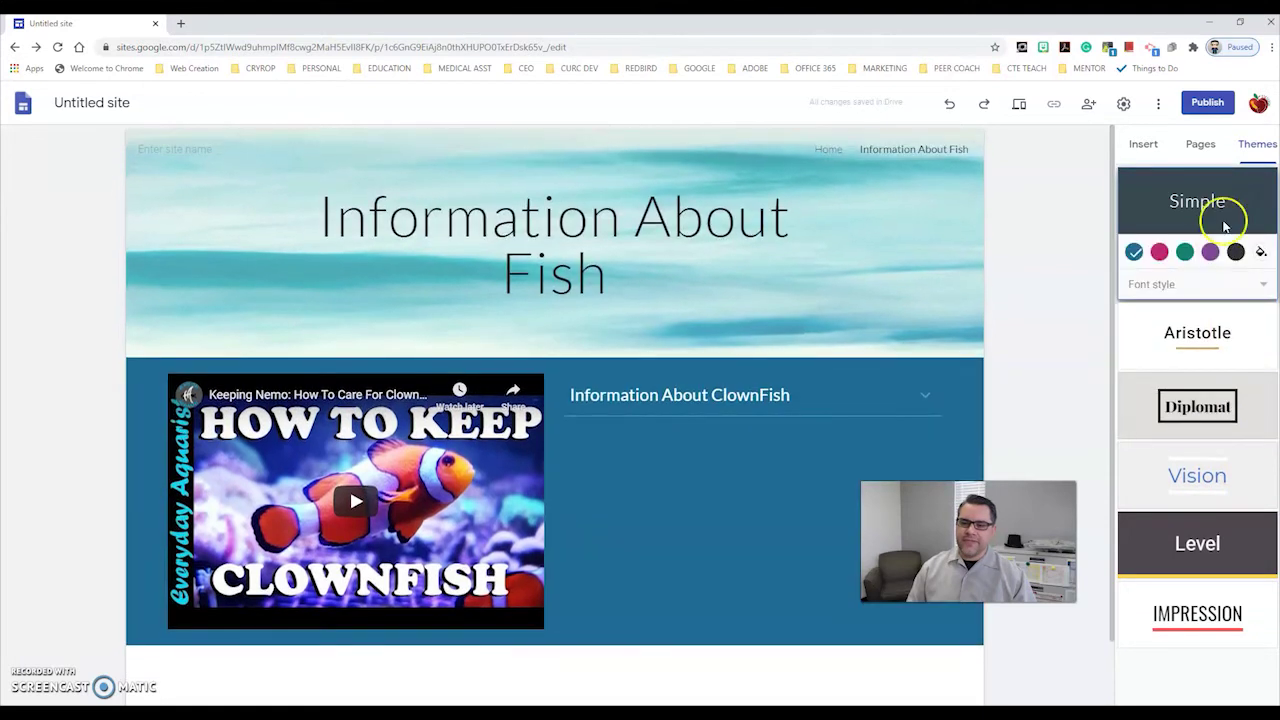
click(1201, 145)
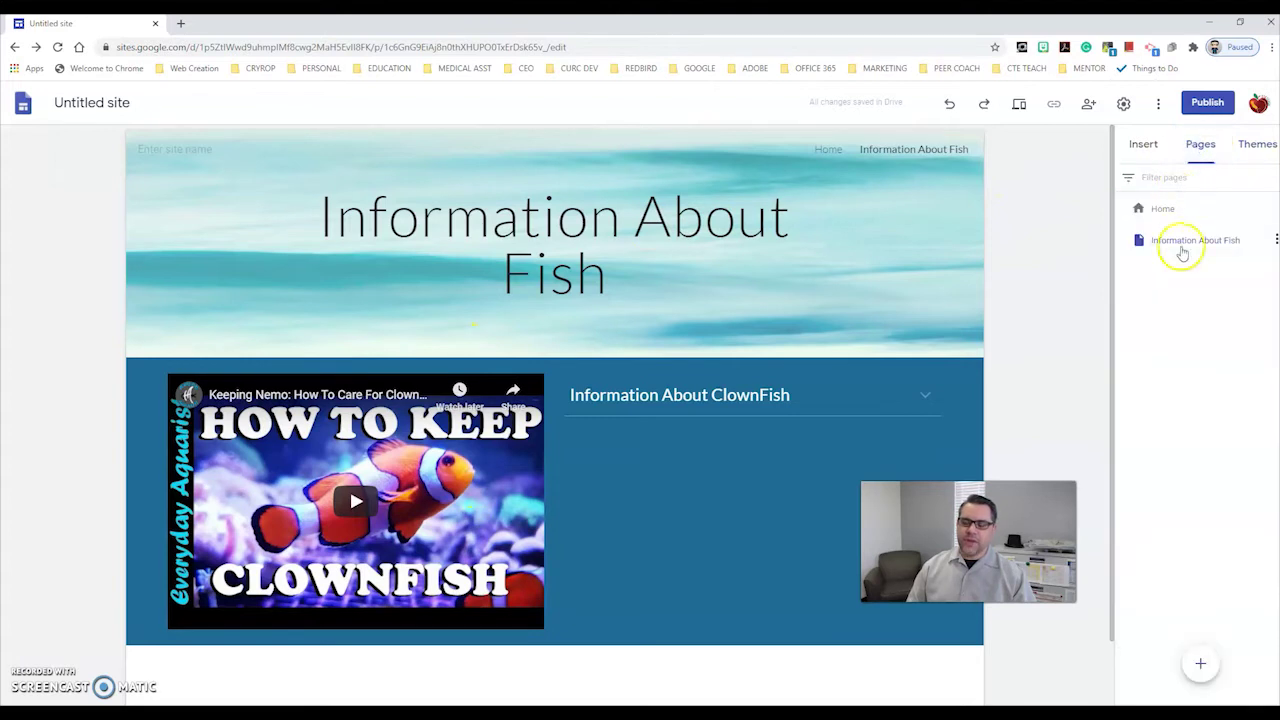
click(1142, 144)
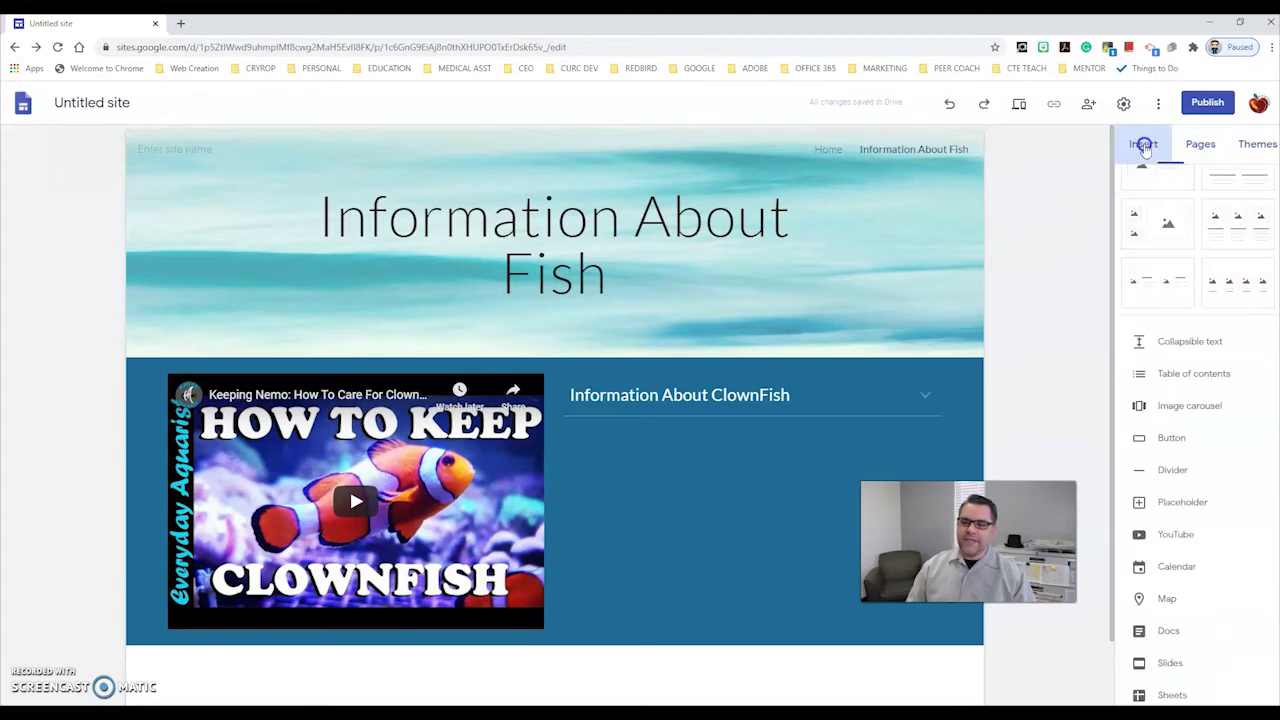
scroll(1176, 400, down, 1)
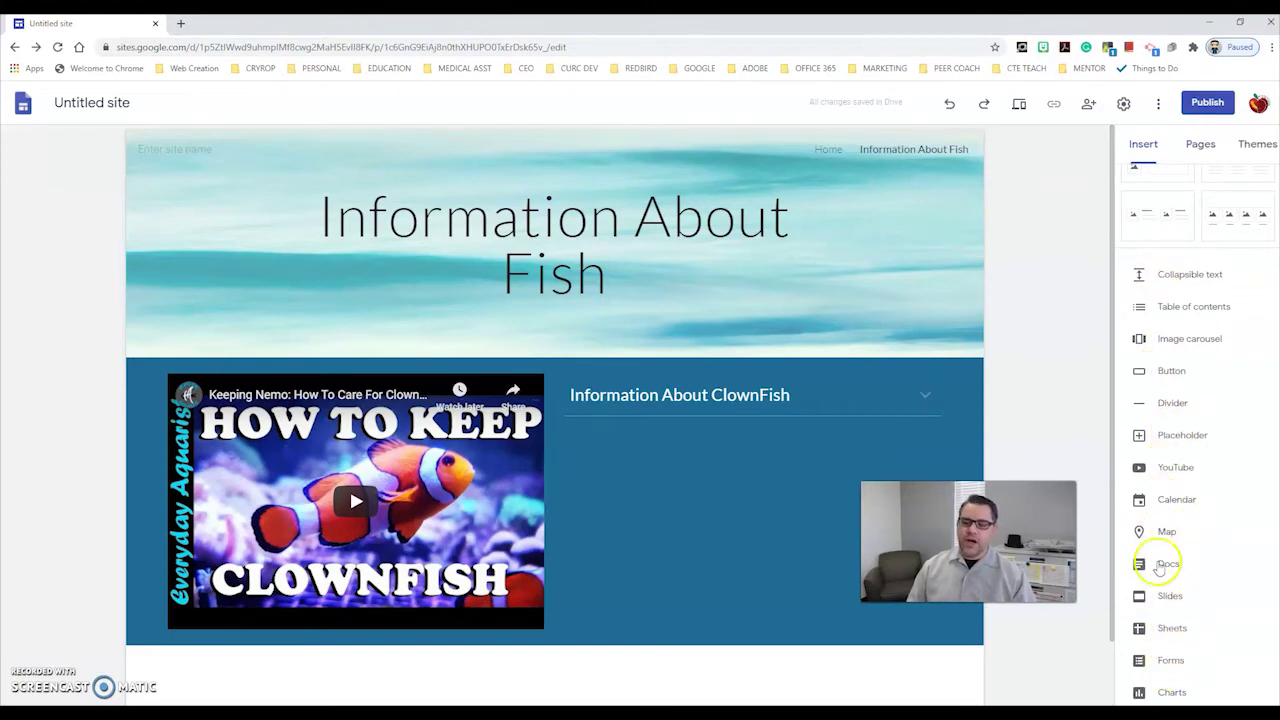
scroll(1177, 443, up, 5)
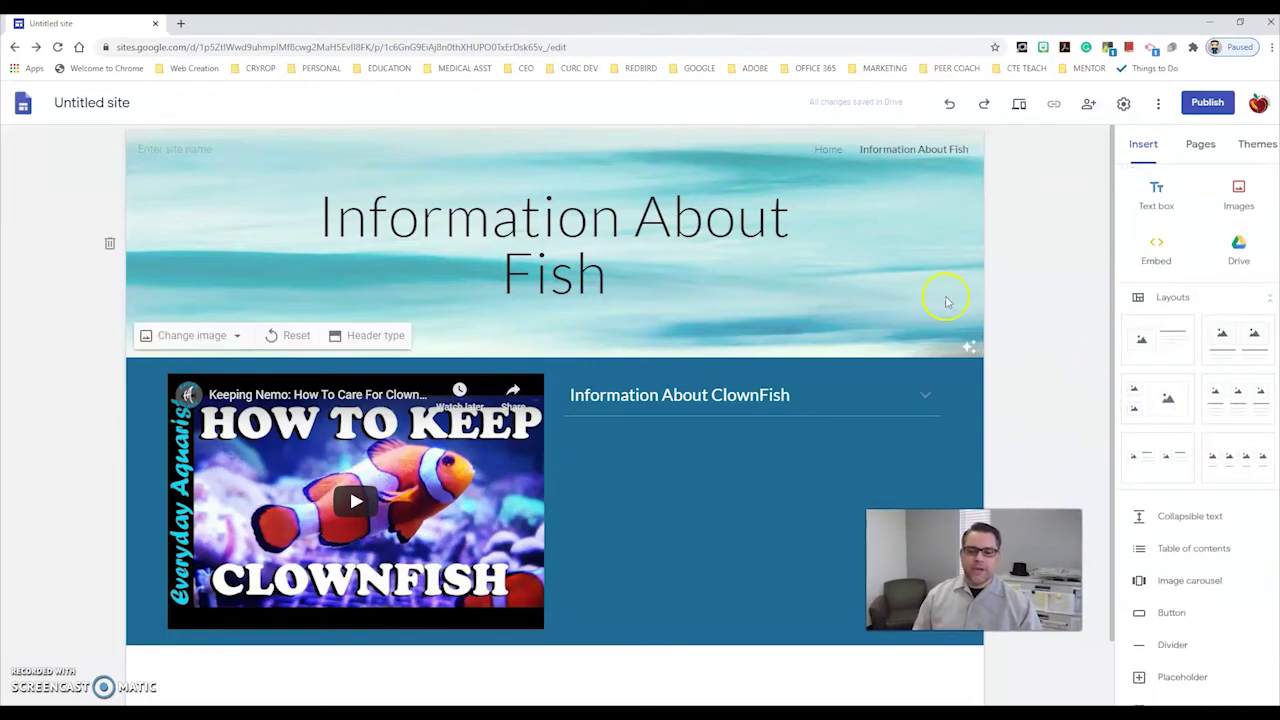
- Open the Home page for editing and select the "Click Here to Learn More" text under the fish picture
click(1208, 147)
click(1164, 210)
scroll(586, 457, down, 2)
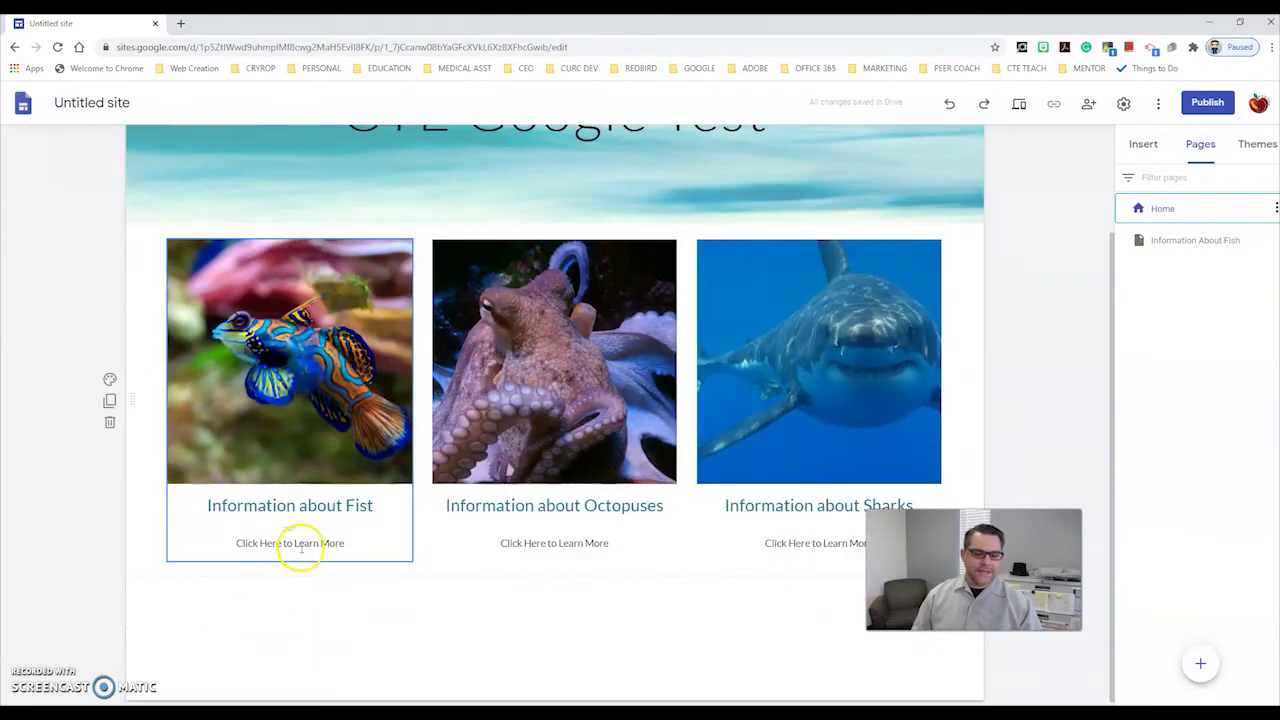
click(301, 547)
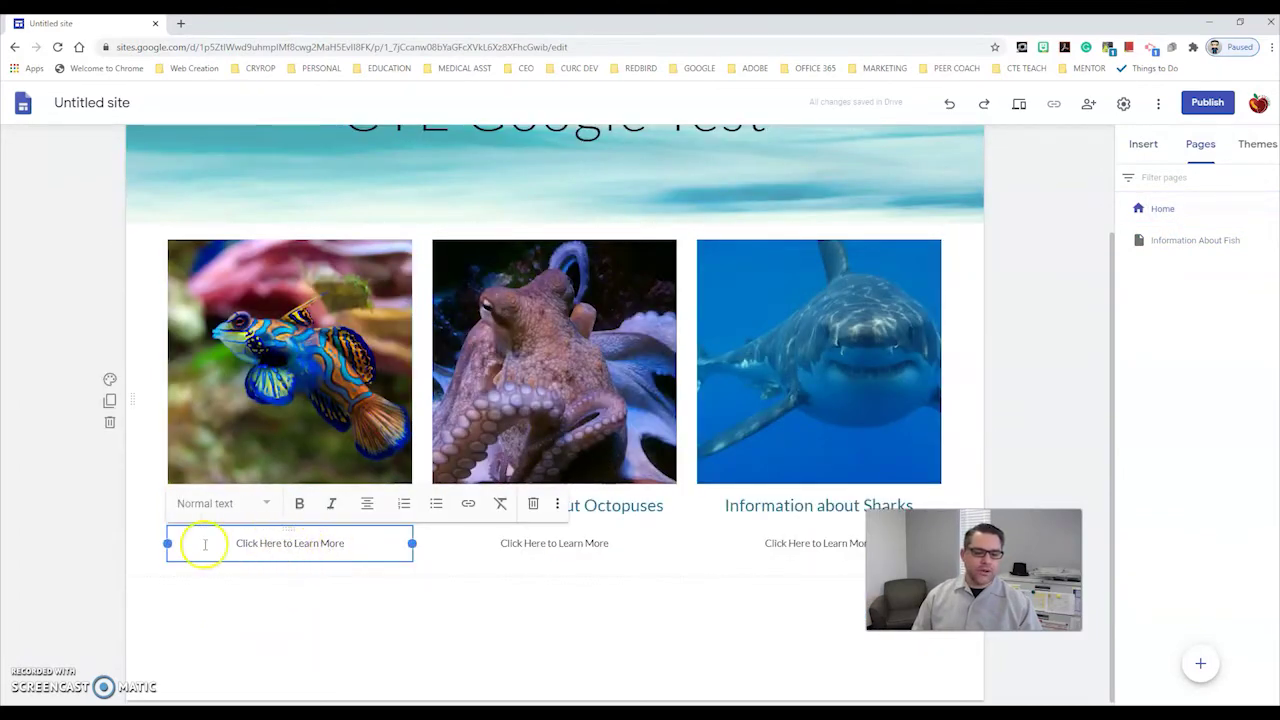
drag(346, 543, 256, 545)
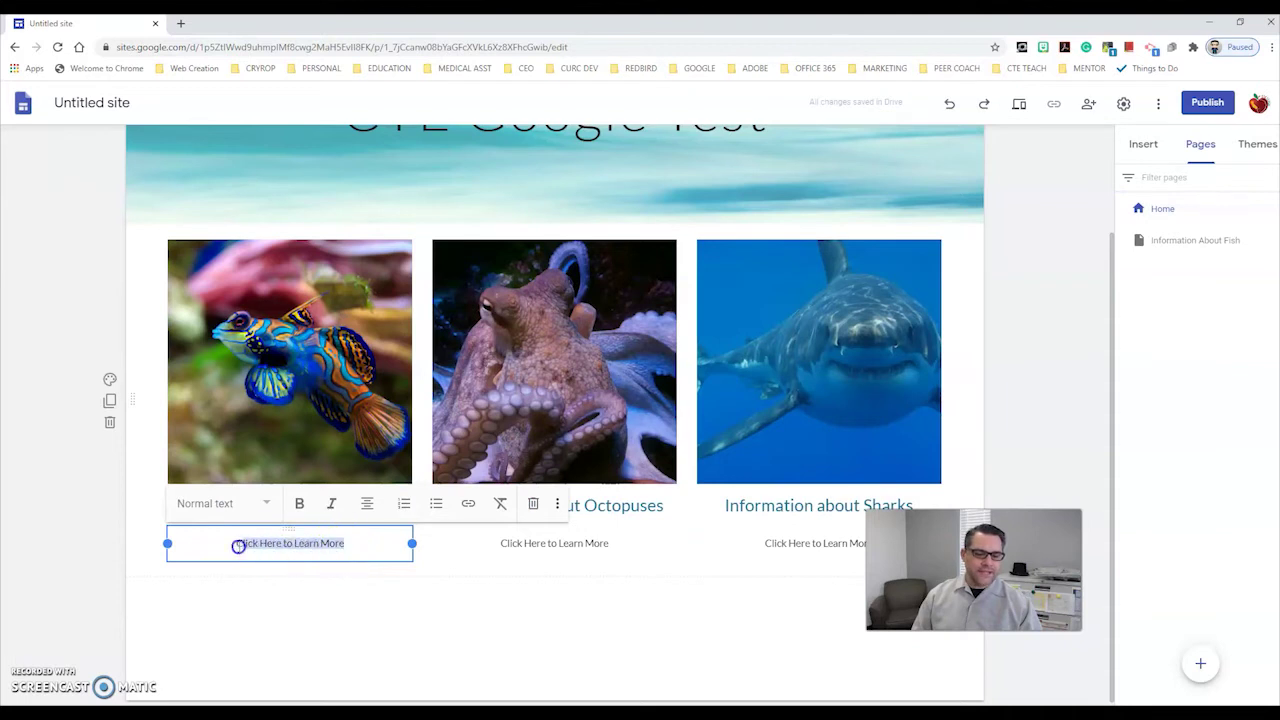
- Try bold, italic, right and left alignment on the selected text and return it to centered plain text
click(299, 505)
click(299, 505)
click(331, 505)
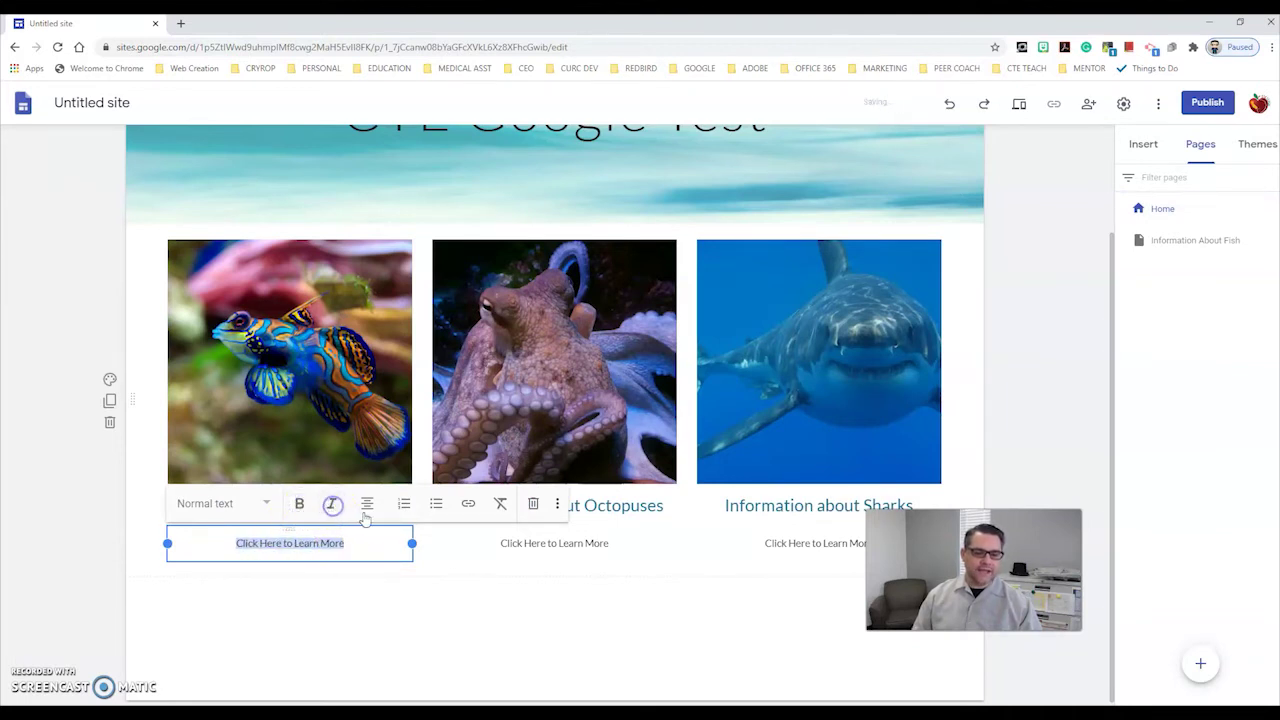
click(367, 504)
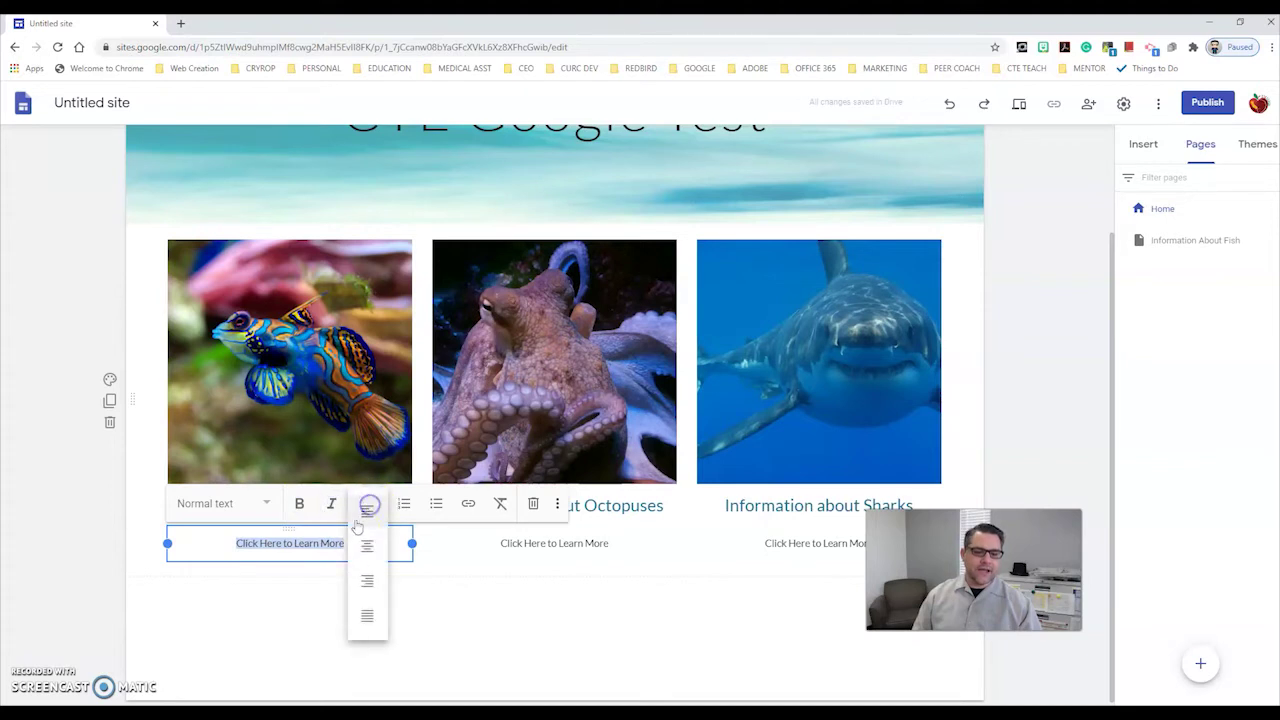
click(366, 585)
click(367, 504)
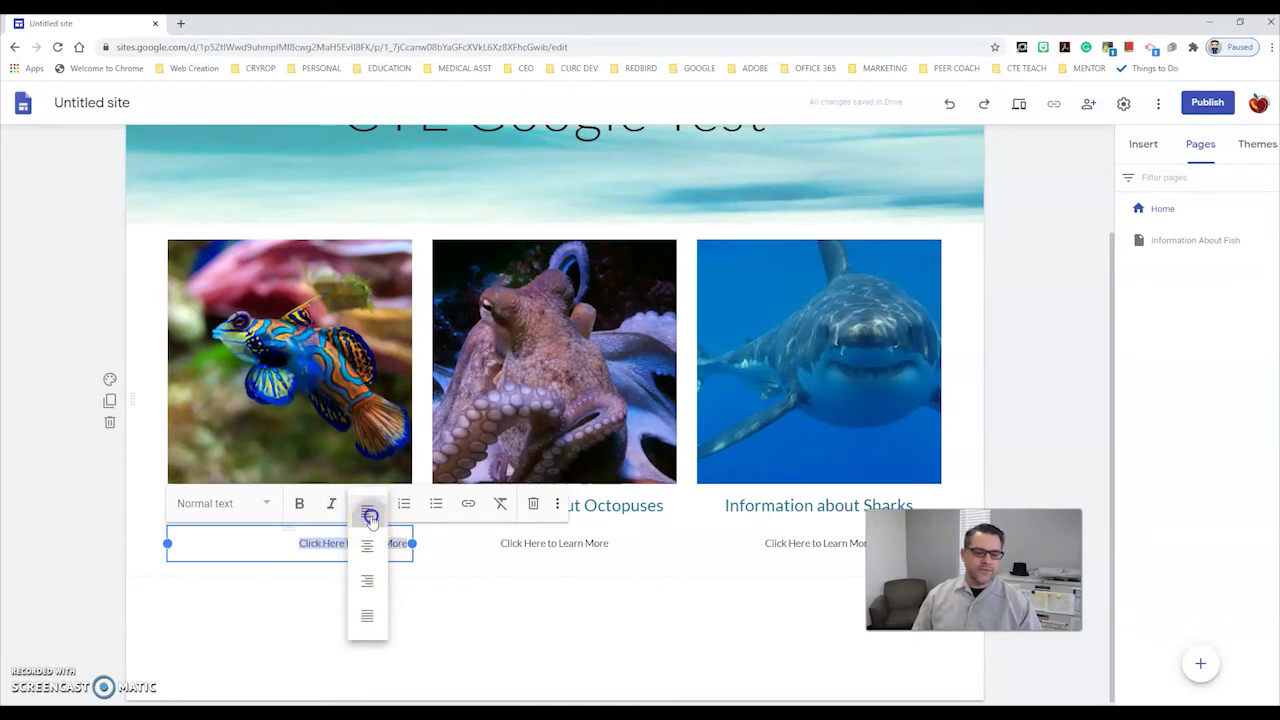
click(370, 517)
click(367, 508)
click(366, 547)
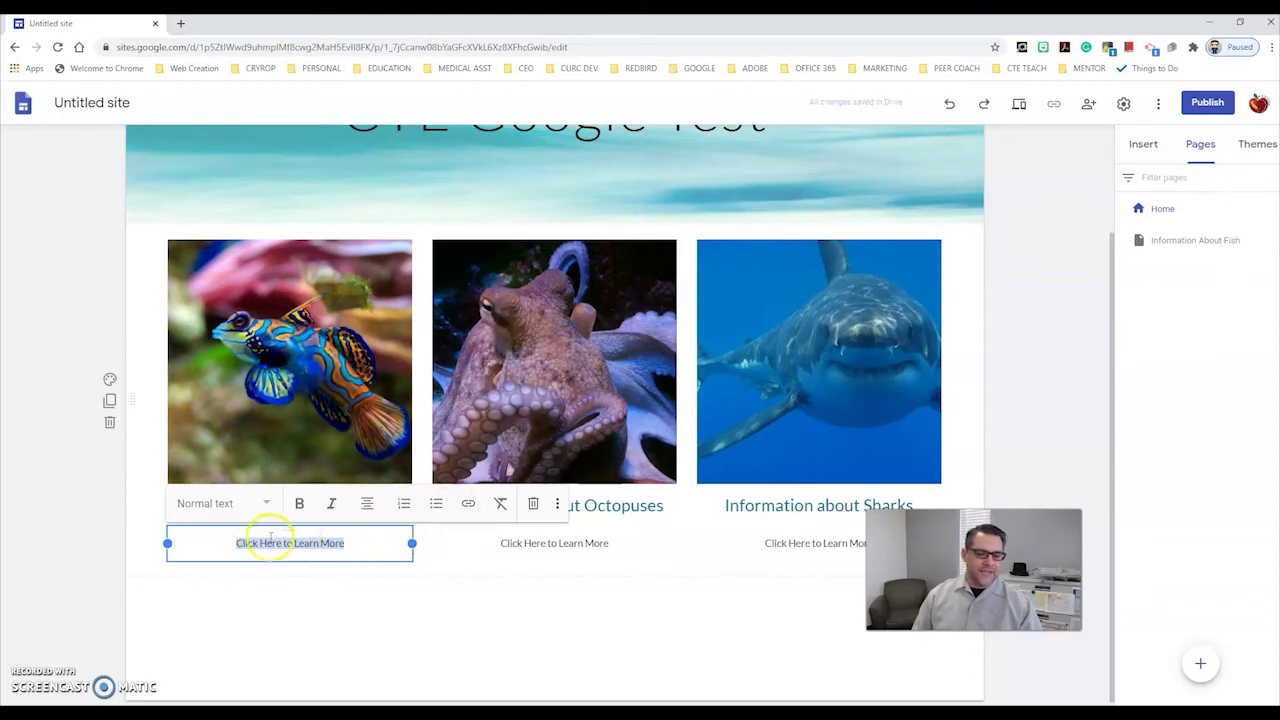
- Link the "Click Here to Learn More" text under the fish picture to the site's Information About Fish page
click(469, 506)
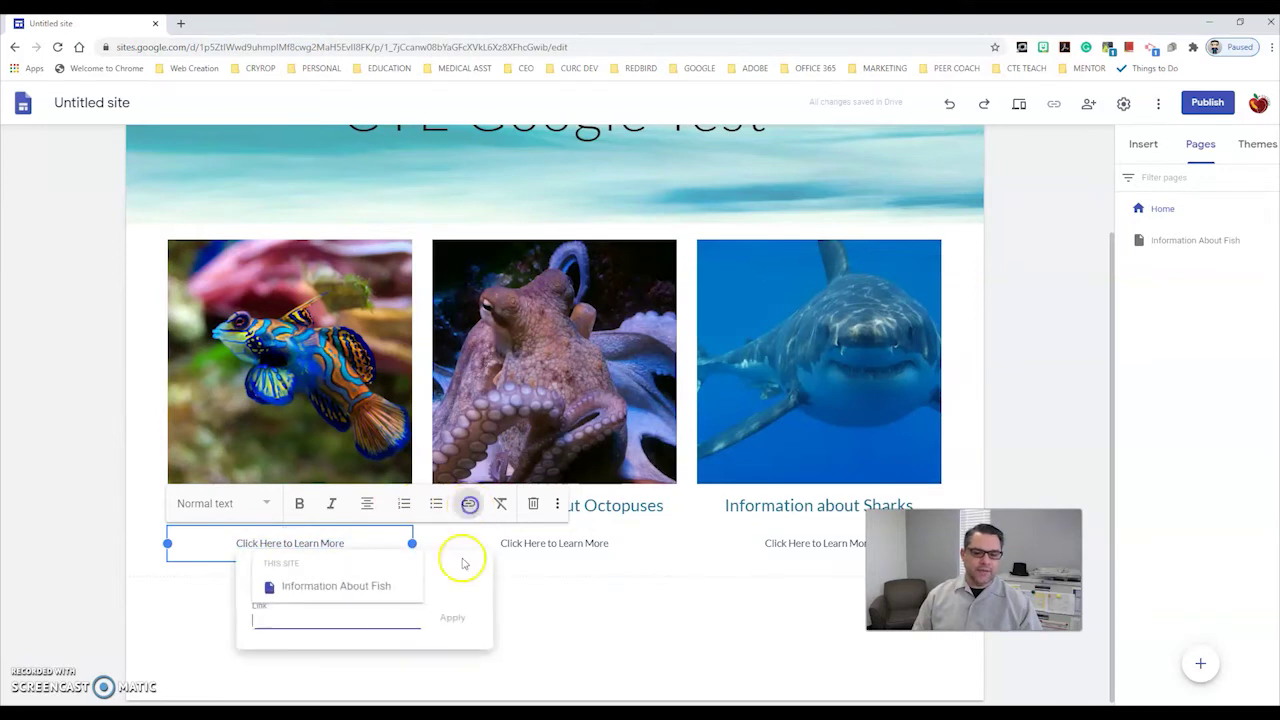
click(331, 594)
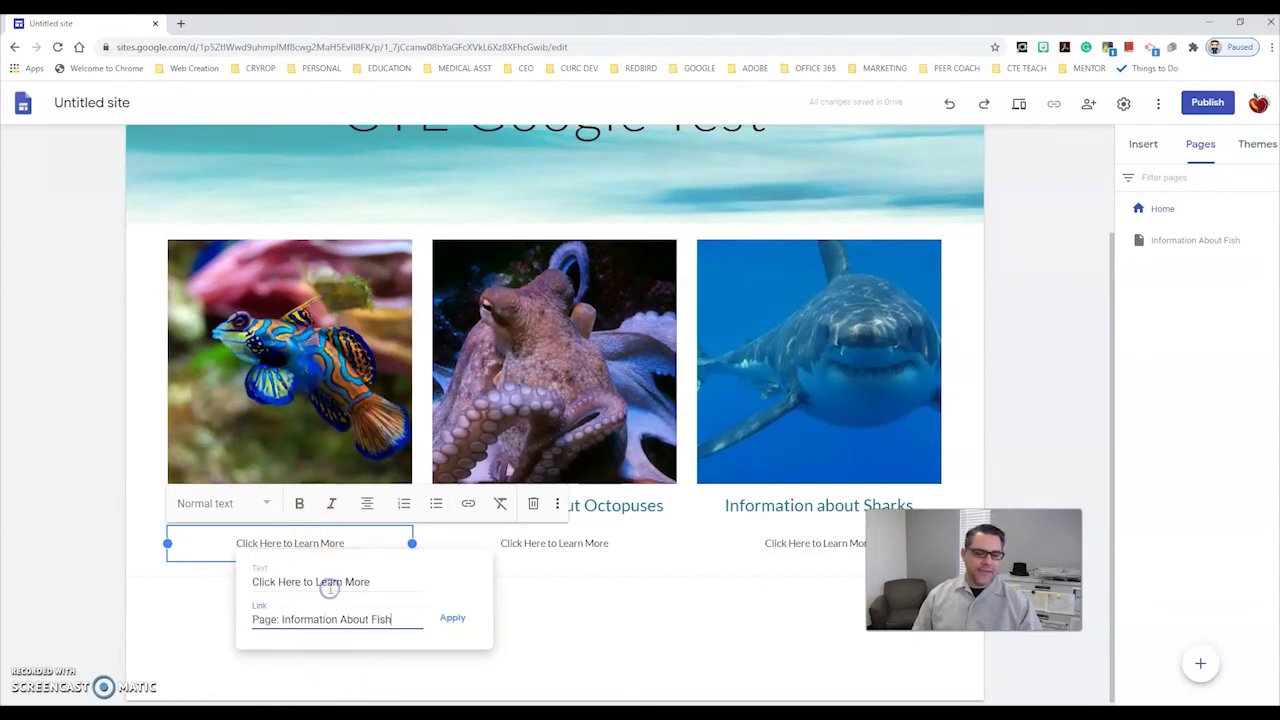
click(453, 620)
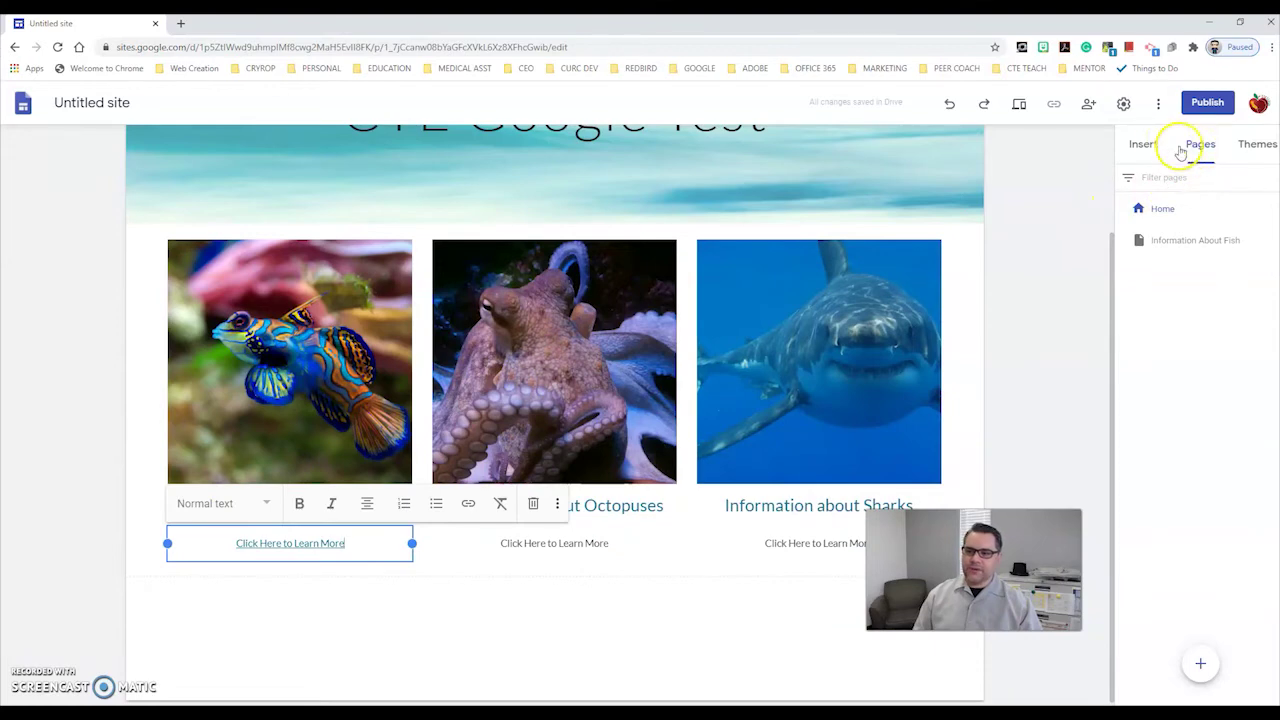
- Open the Information About Fish page and start inserting a button named "Information About Fish"
click(1200, 243)
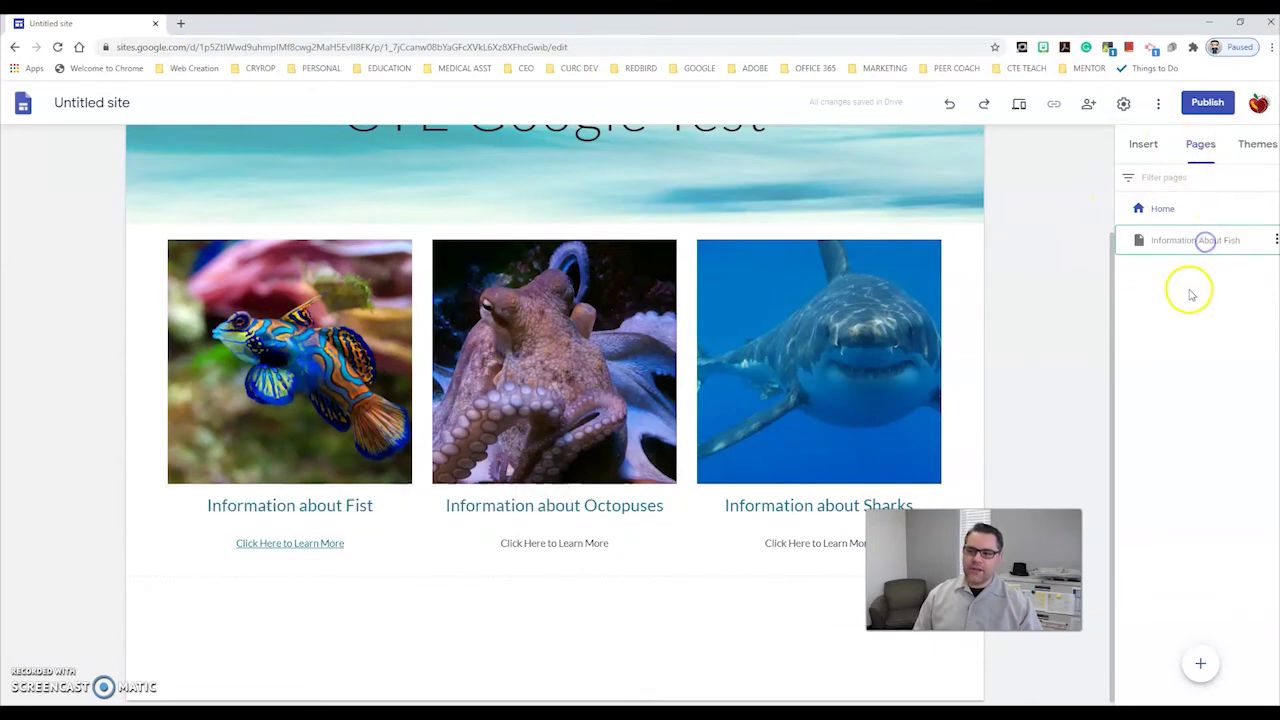
scroll(996, 408, down, 1)
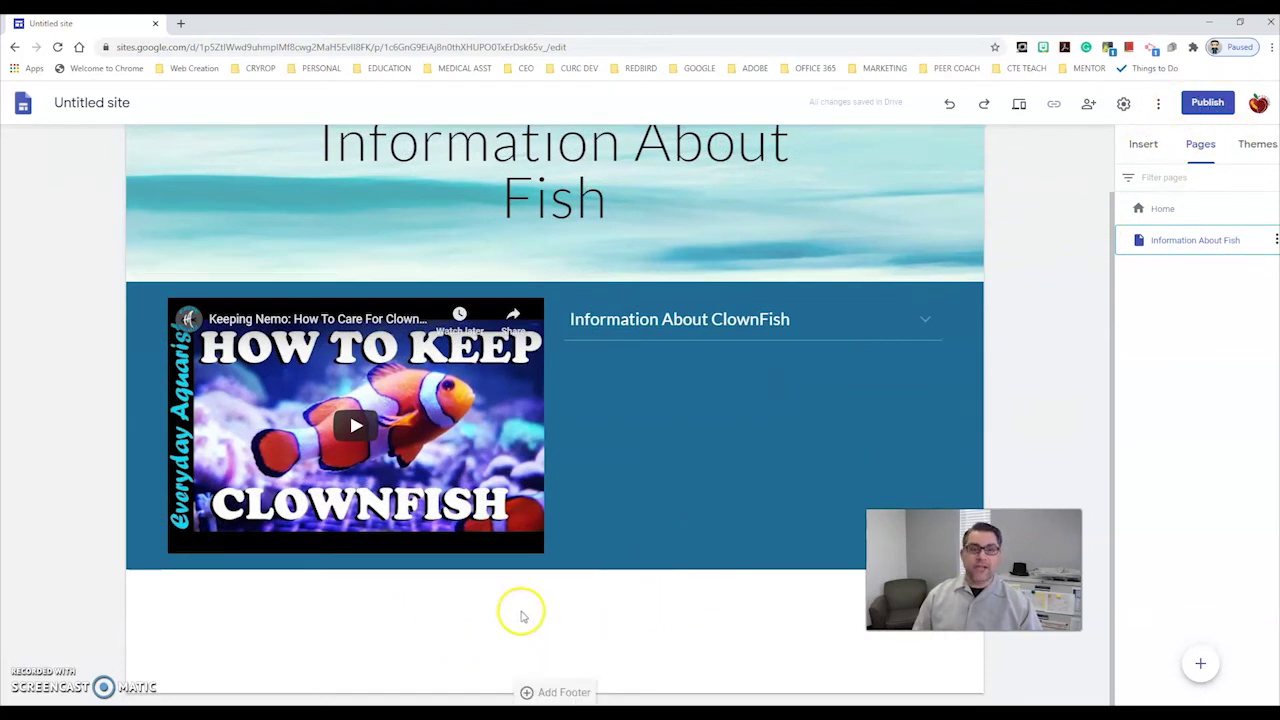
click(1147, 145)
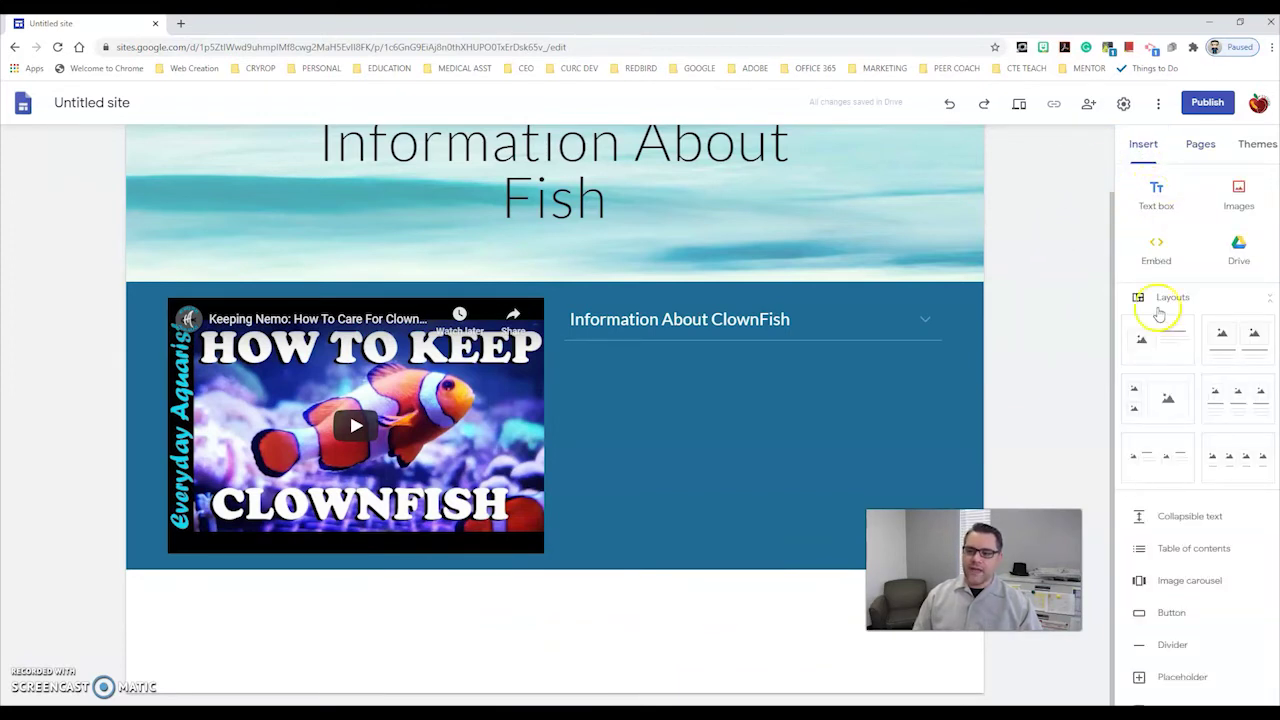
scroll(1175, 510, down, 2)
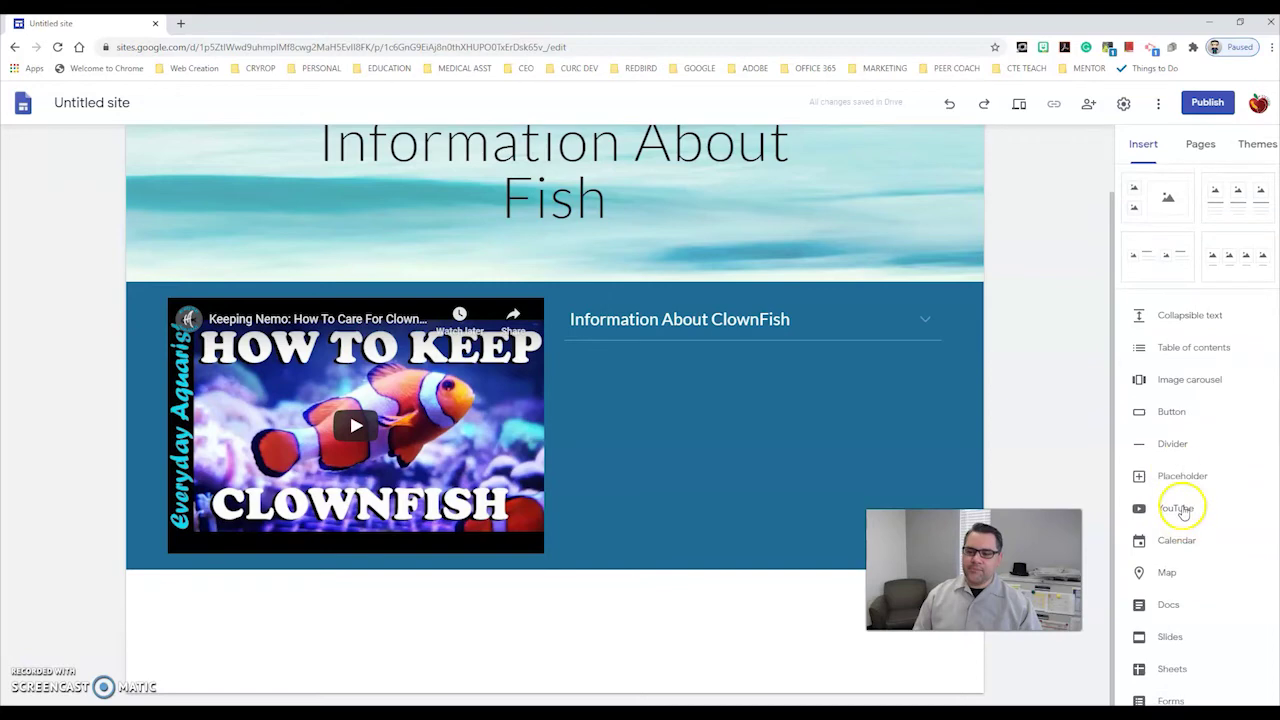
click(1172, 414)
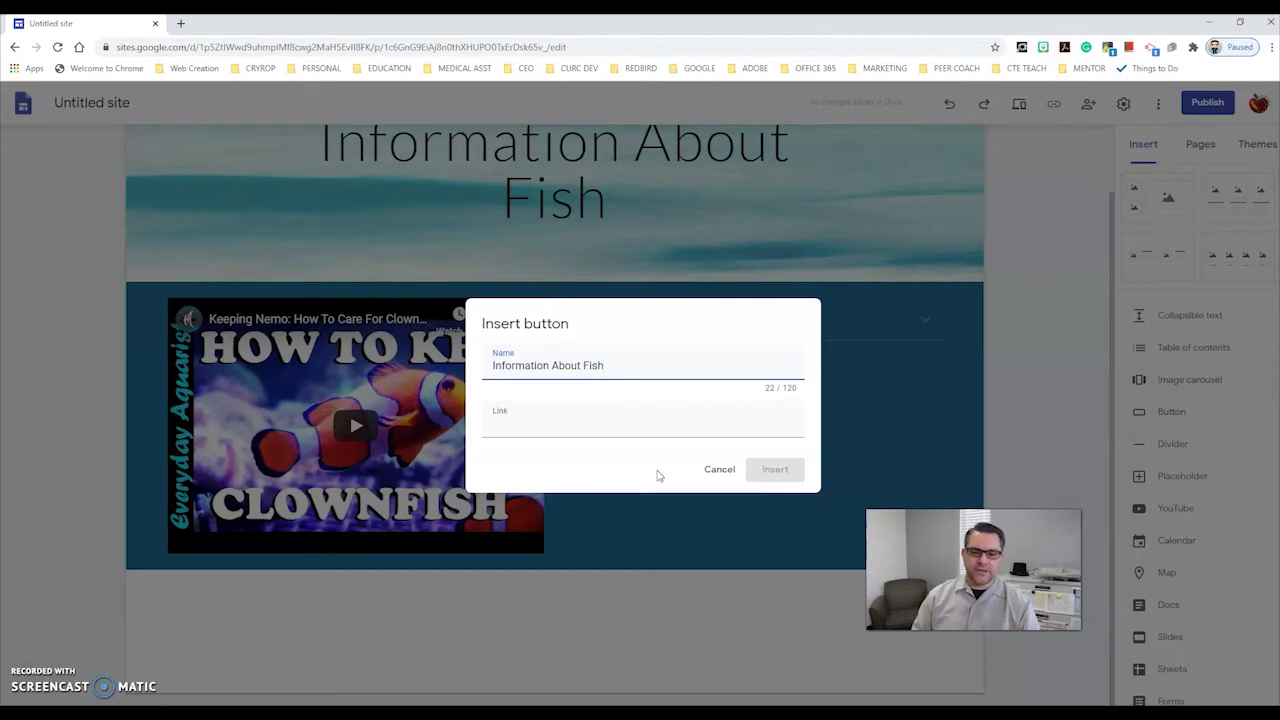
- Search Google in a new browser tab for "information about clownfish" and open the Wikipedia article on clownfish
click(184, 24)
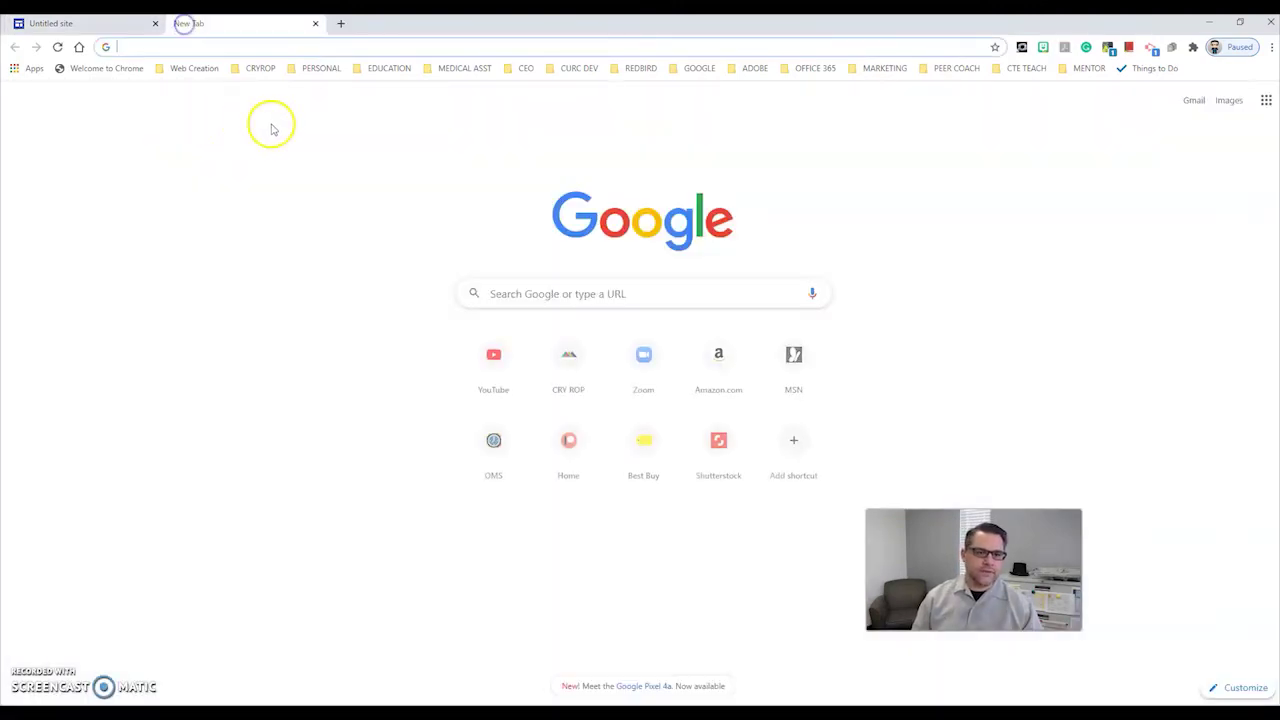
click(553, 295)
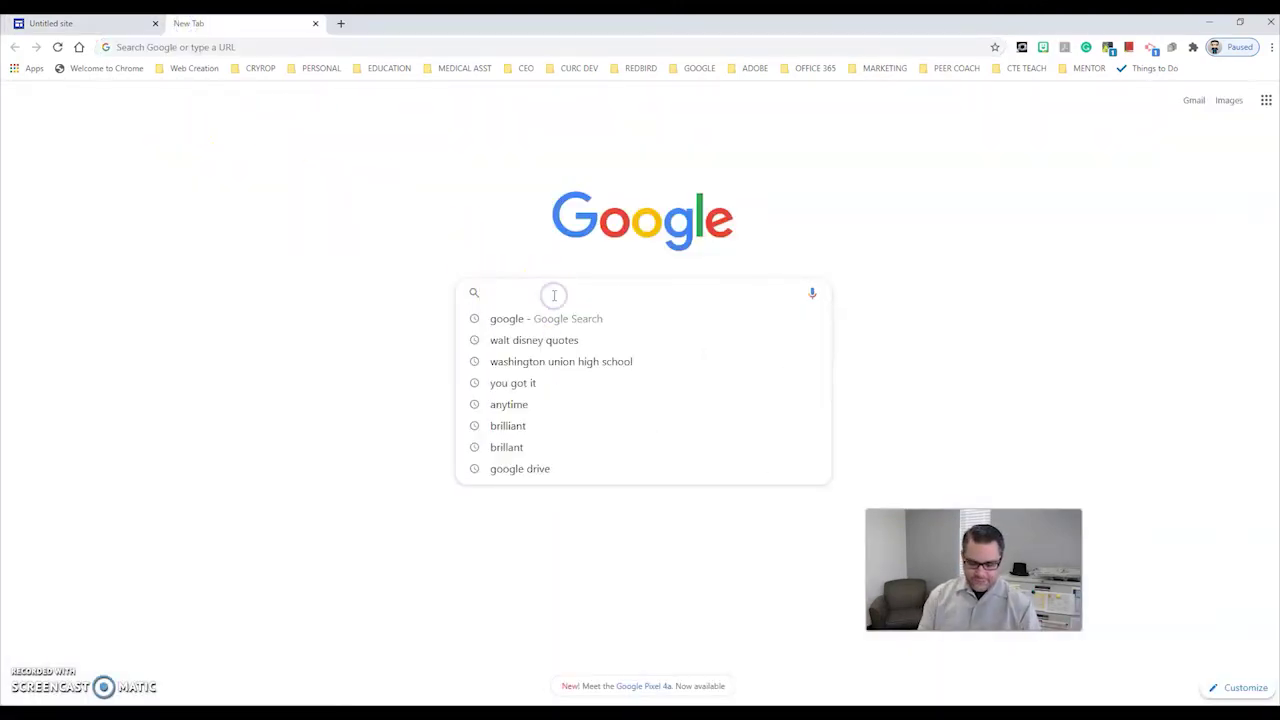
text(information about clownf)
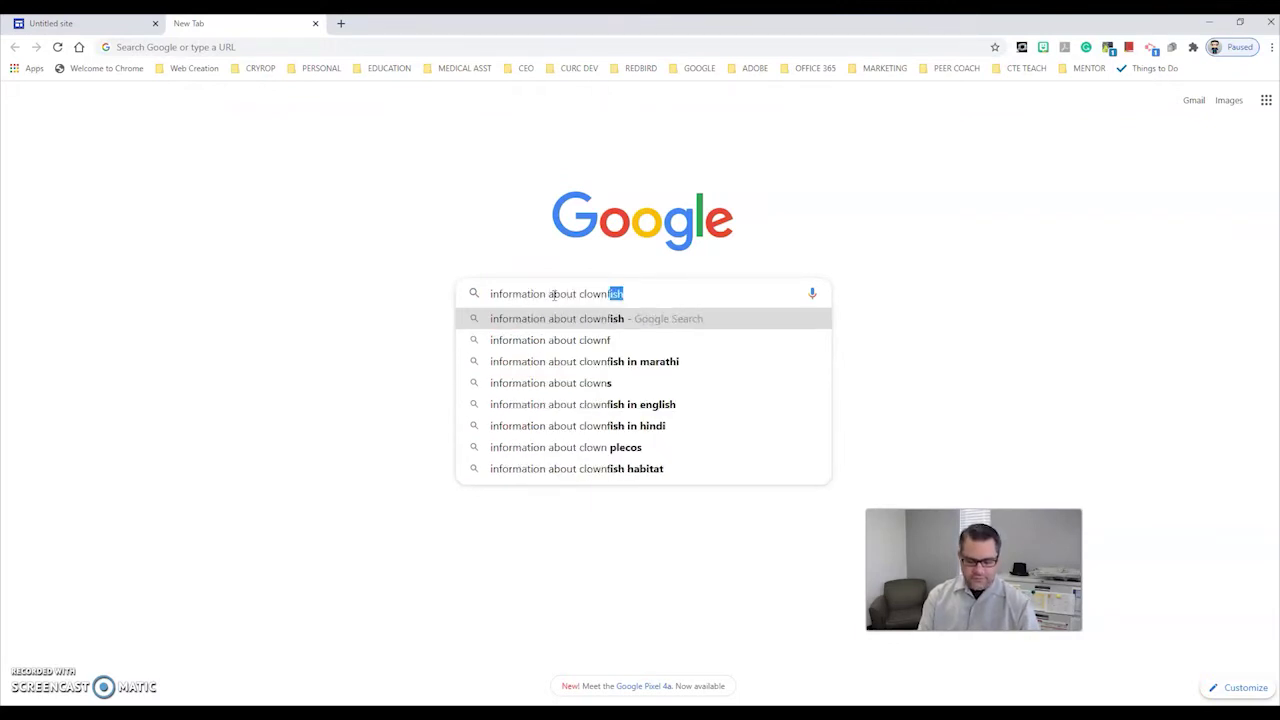
text(ish)
key(Return)
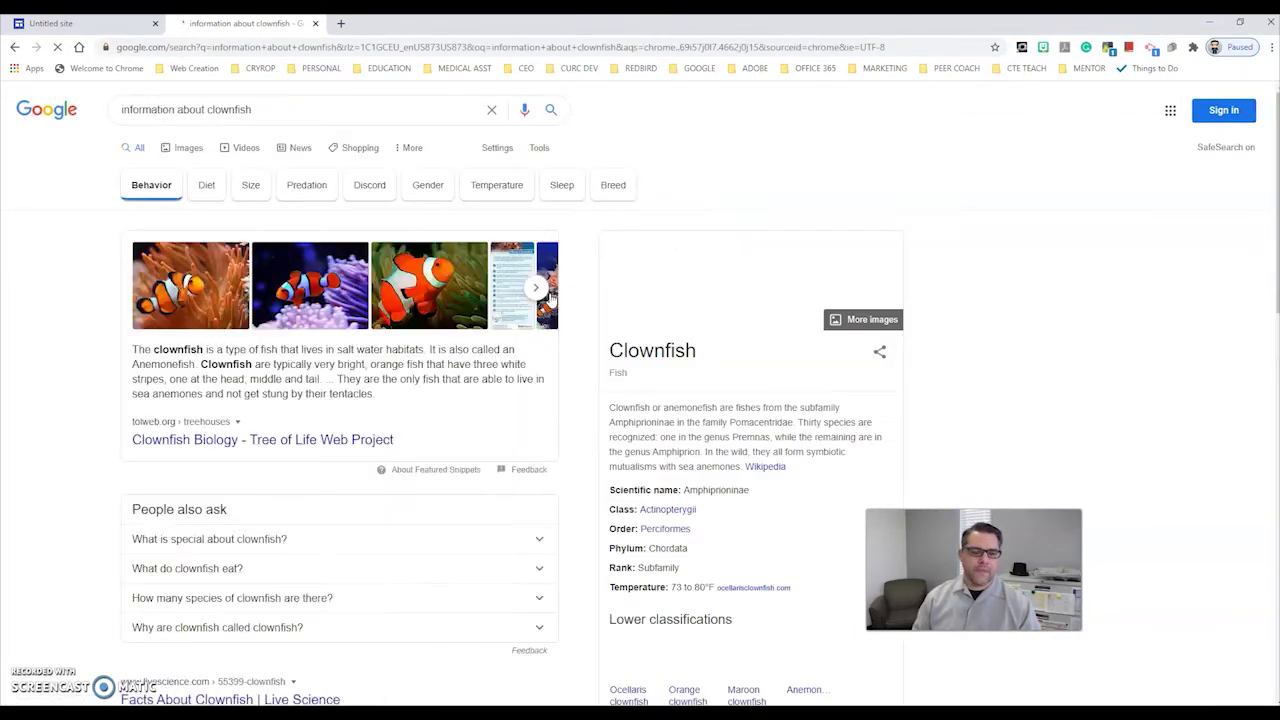
click(765, 467)
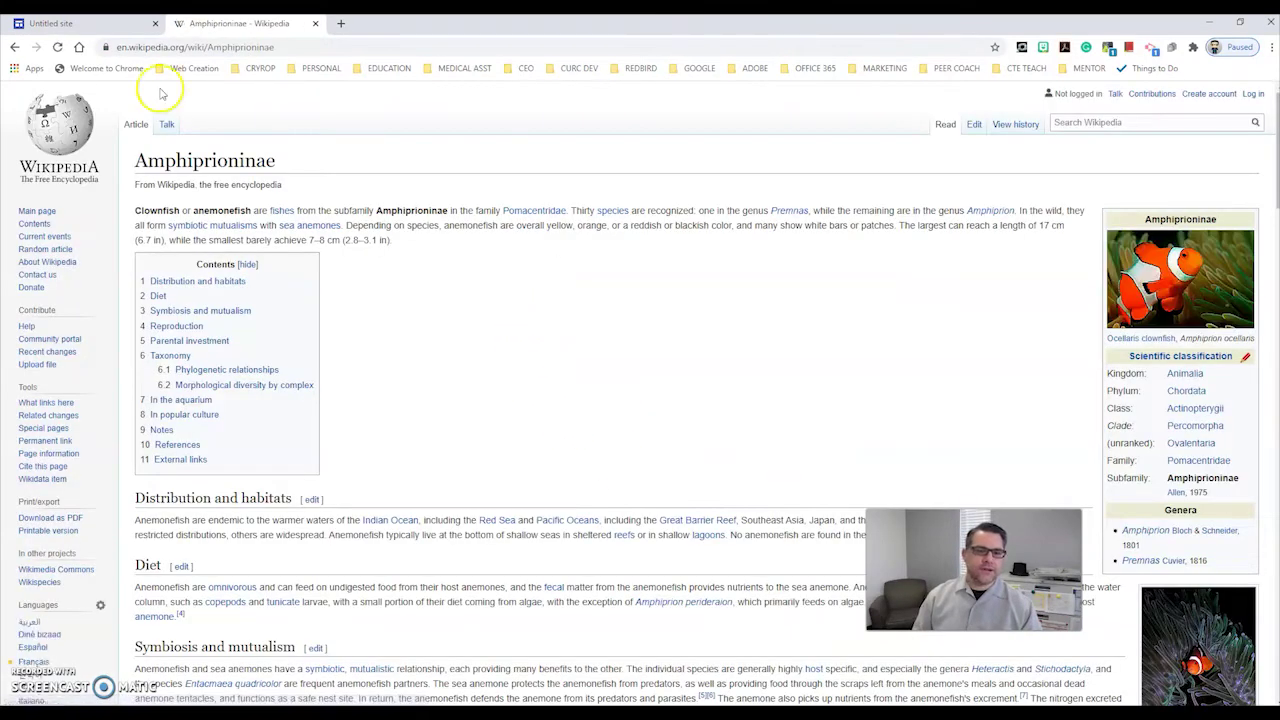
- Copy the Wikipedia article's address, set it as the link of the "Information About Fish" button and insert the button
click(288, 47)
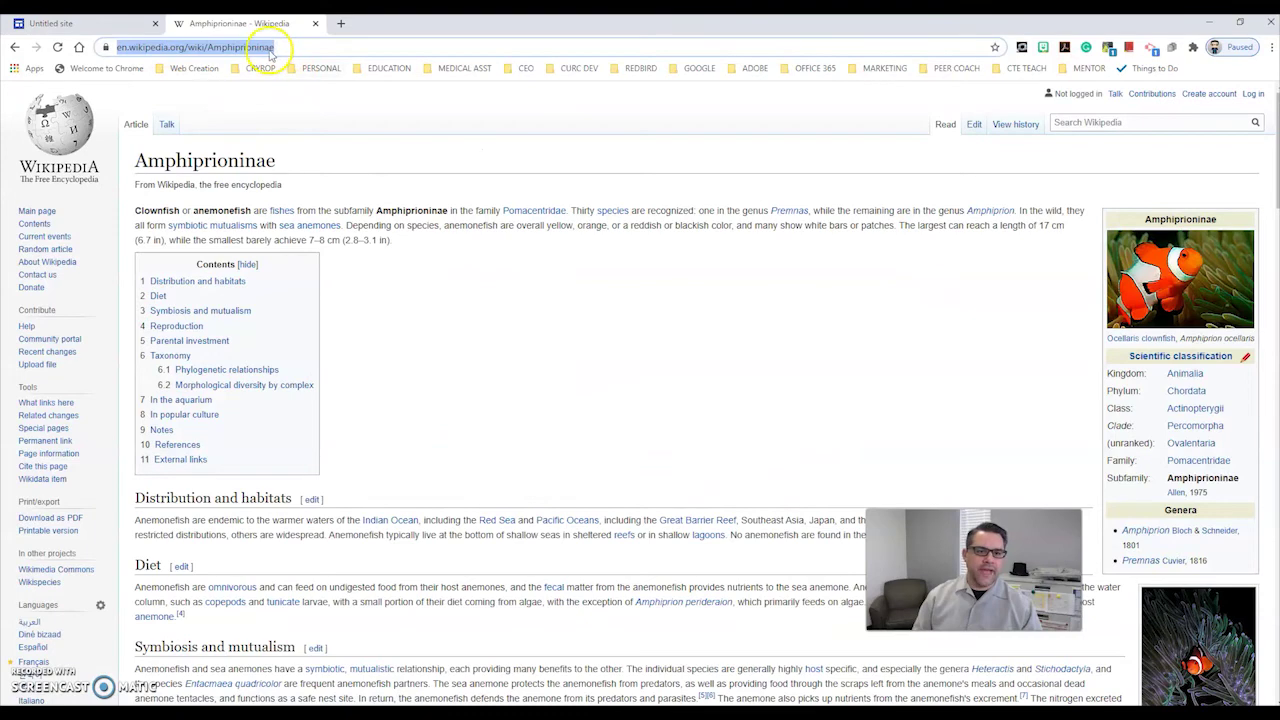
right_click(270, 55)
click(308, 124)
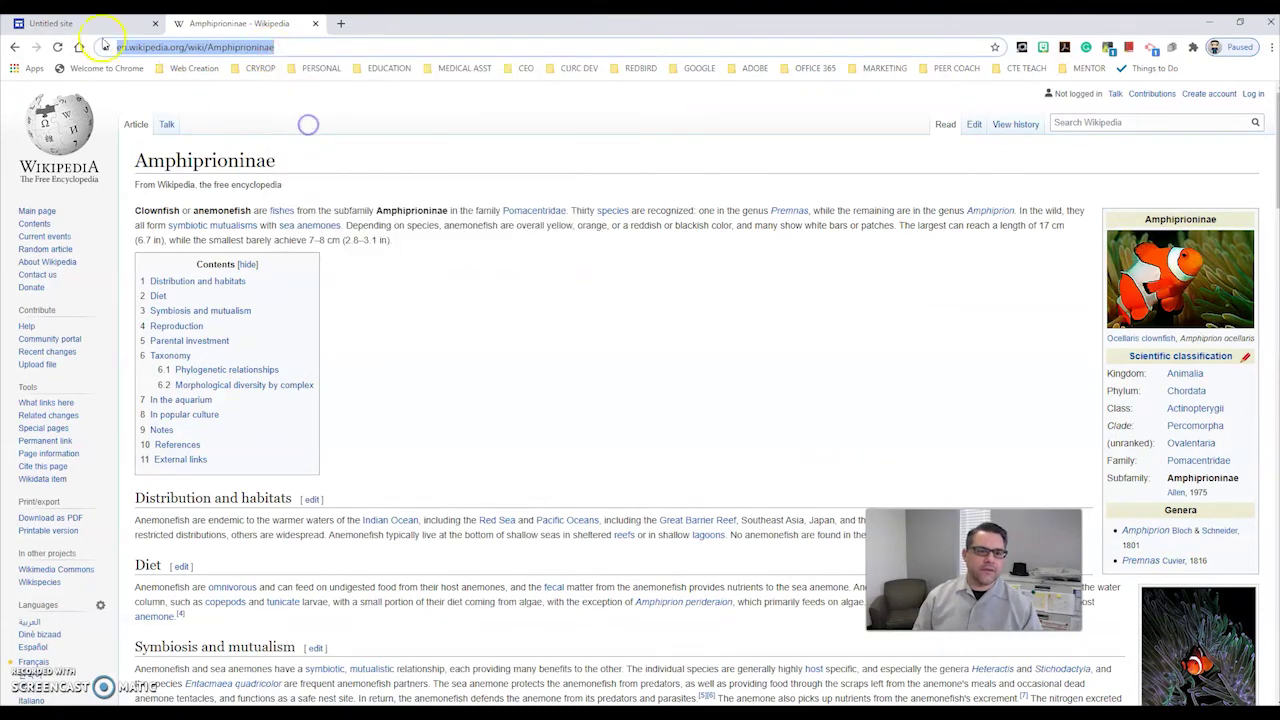
click(105, 25)
click(533, 427)
right_click(533, 427)
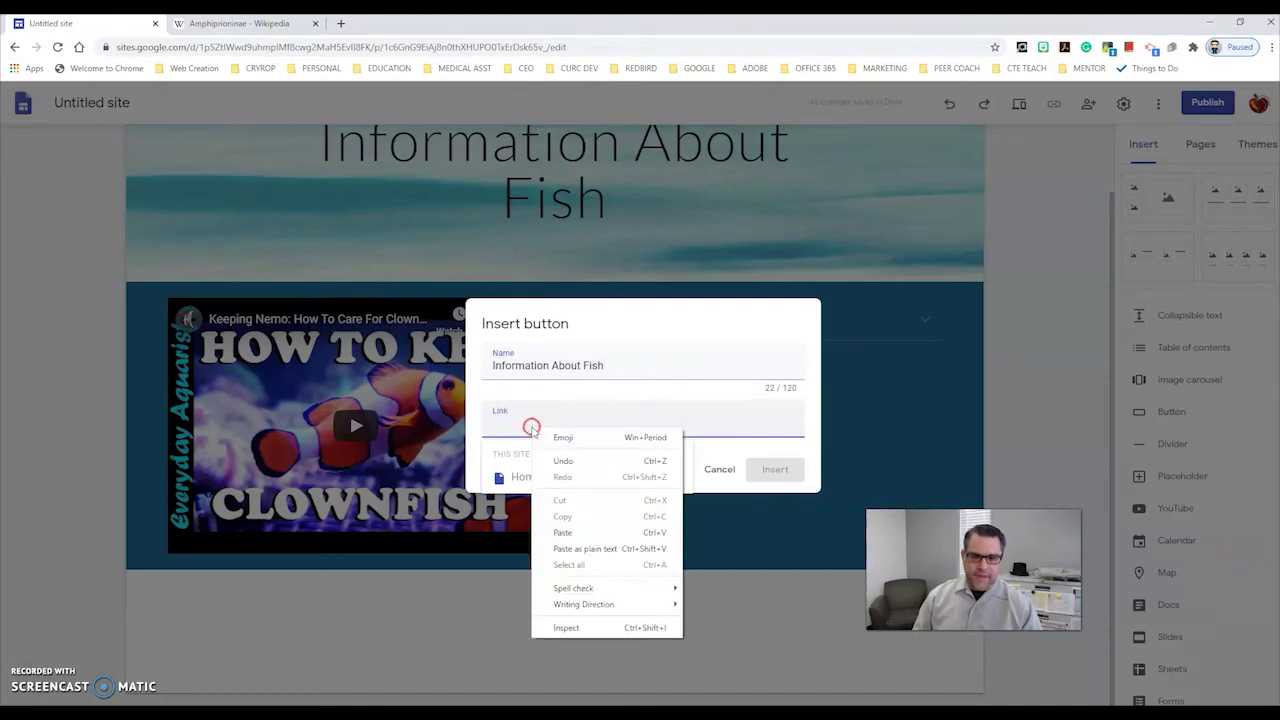
click(567, 533)
click(789, 470)
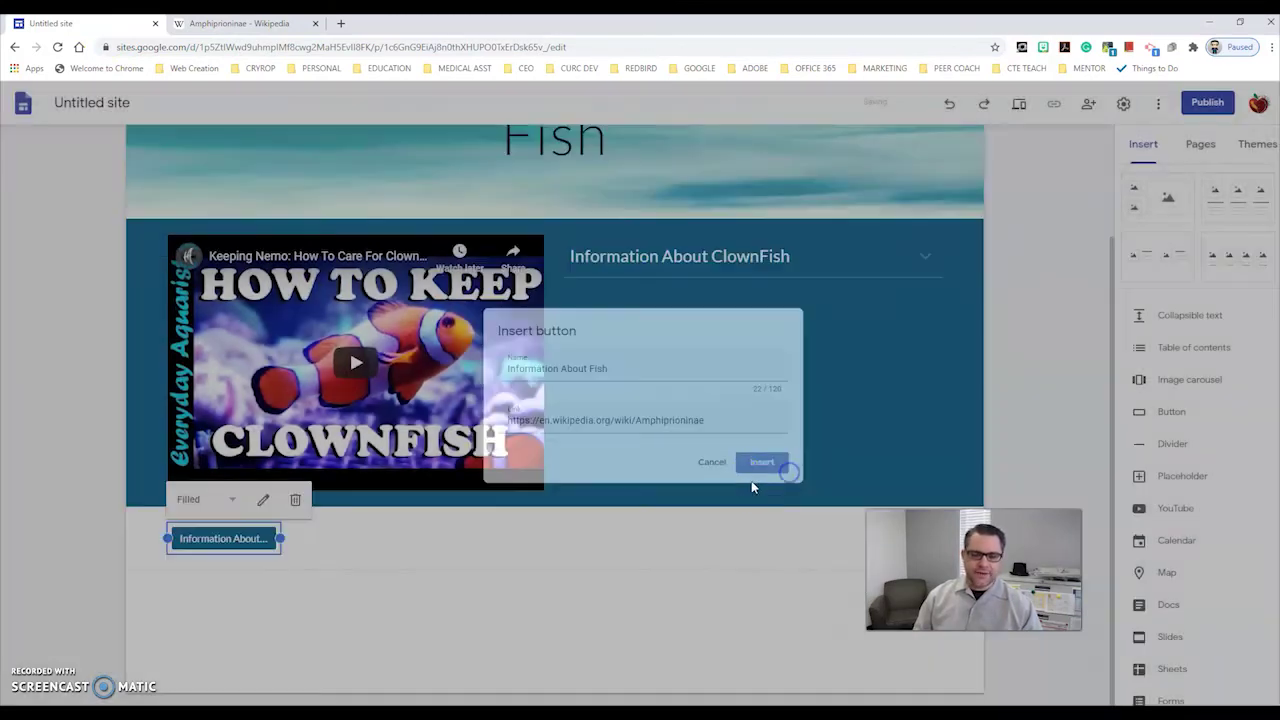
click(323, 547)
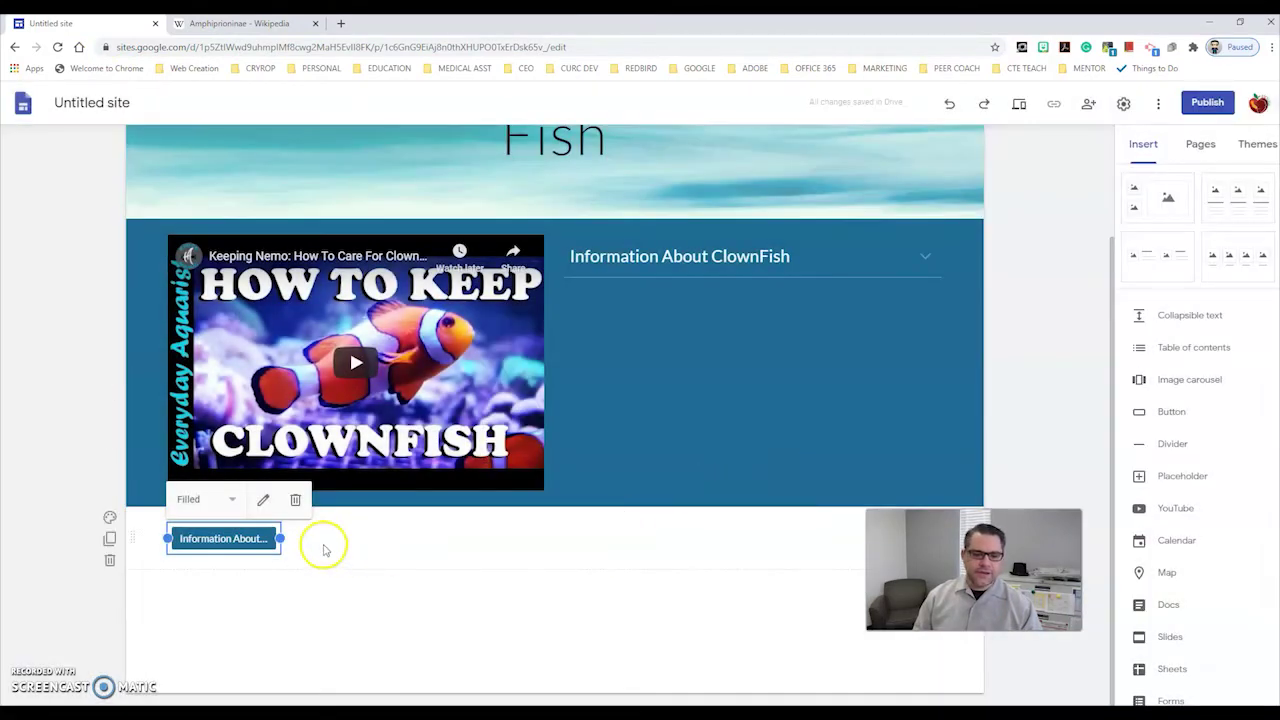